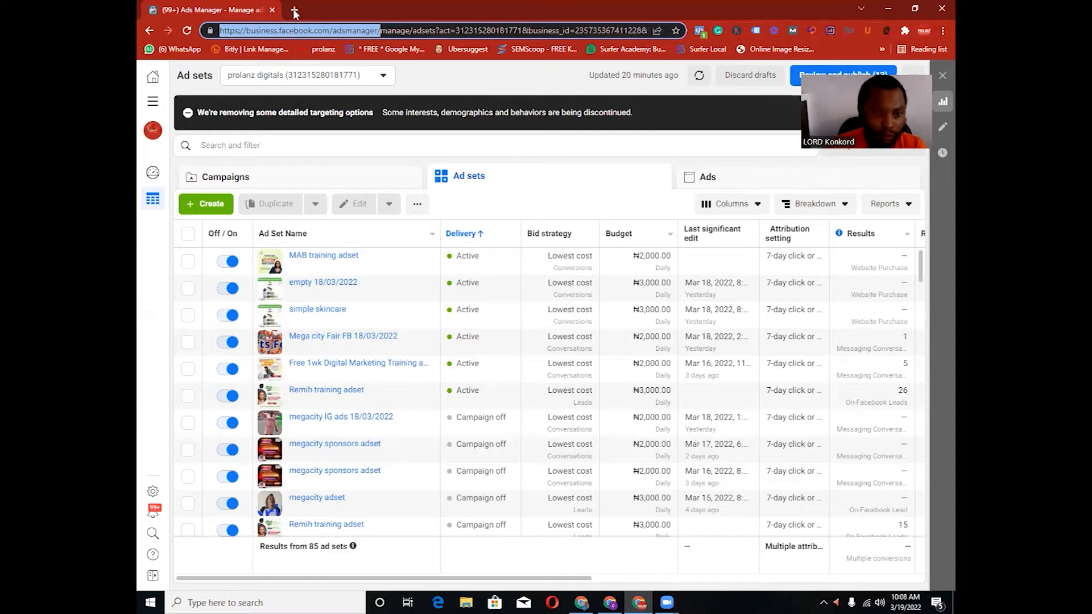
Open business.facebook.com/adsmanager in a new browser tab.
click(295, 13)
text(https://business.facebook.com/adsmanager/)
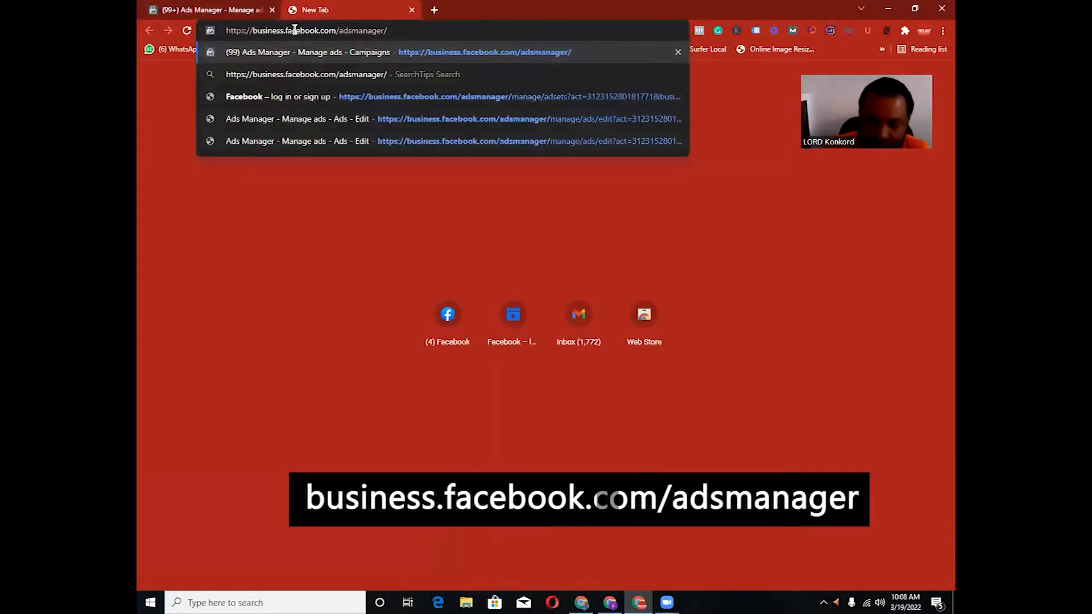
key(Return)
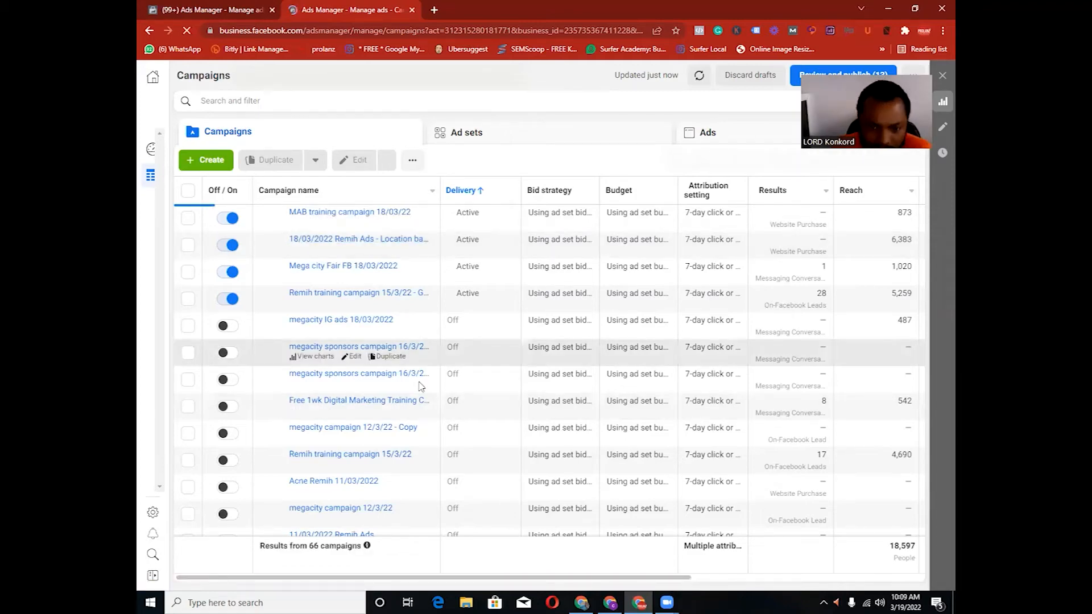
Start creating a new campaign with Messages as the campaign objective.
click(208, 164)
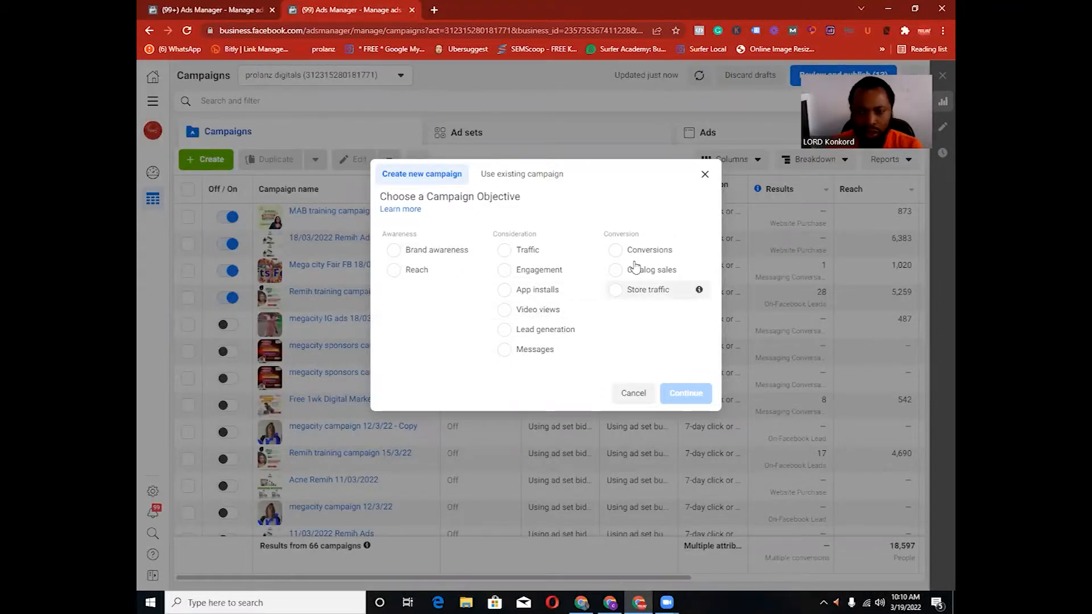
click(540, 351)
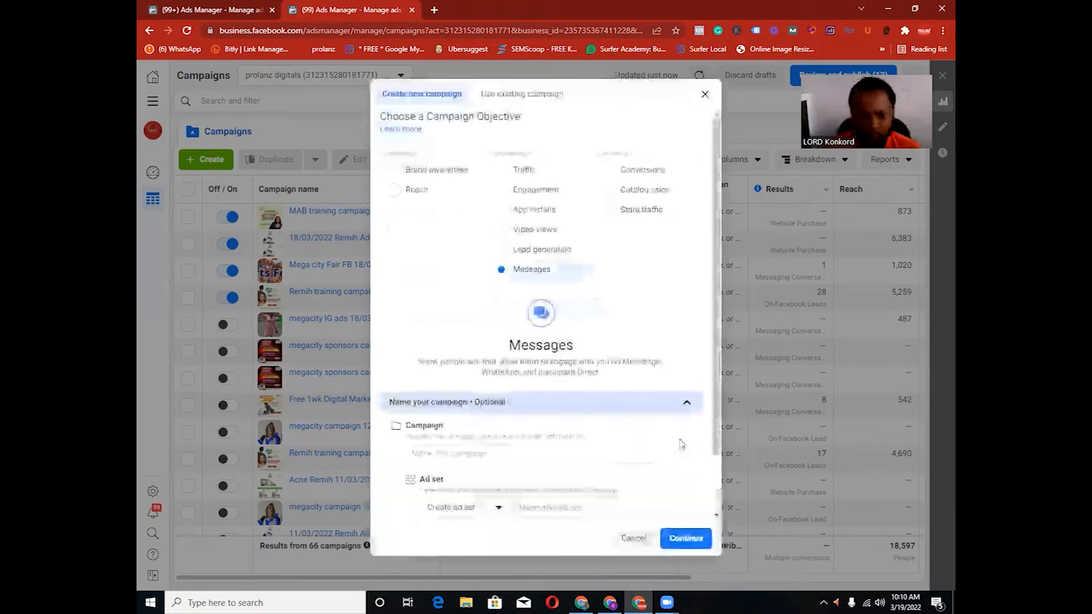
Name the new campaign "Test messaging campaign".
scroll(569, 409, down, 1)
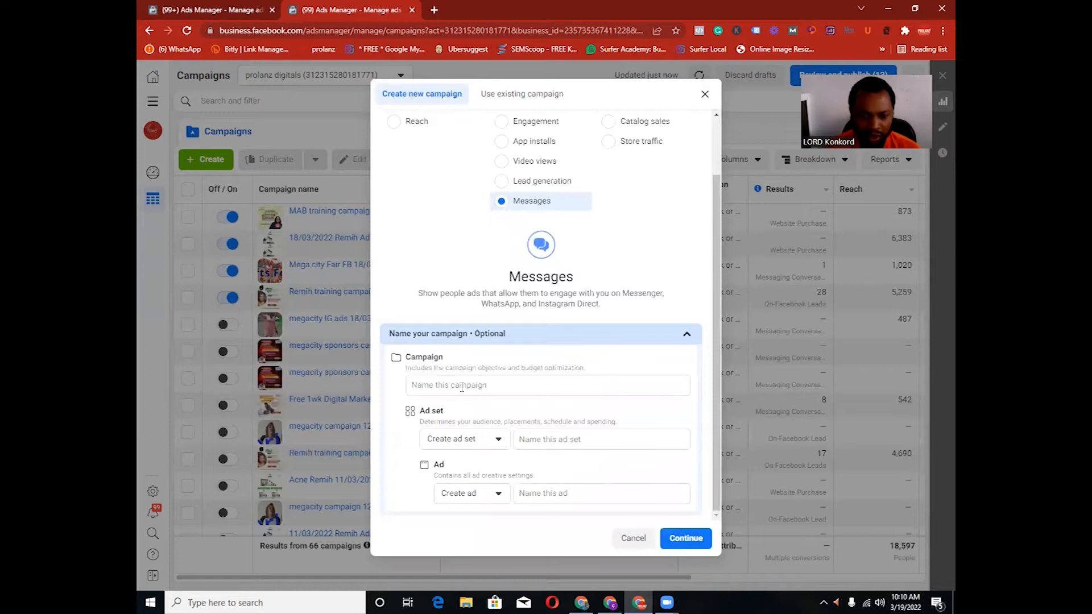
click(462, 387)
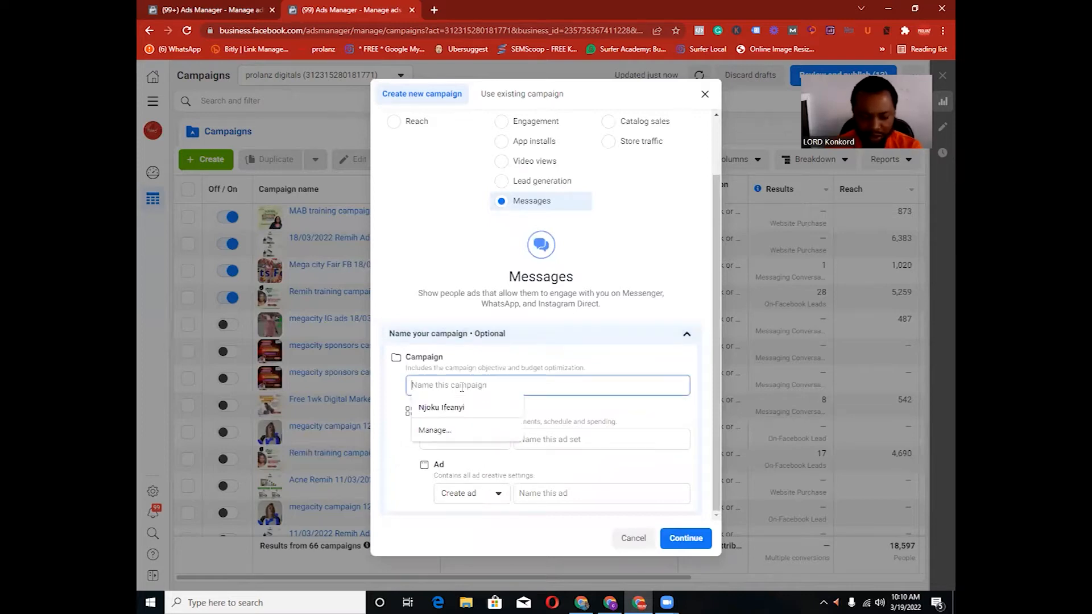
text(Test message)
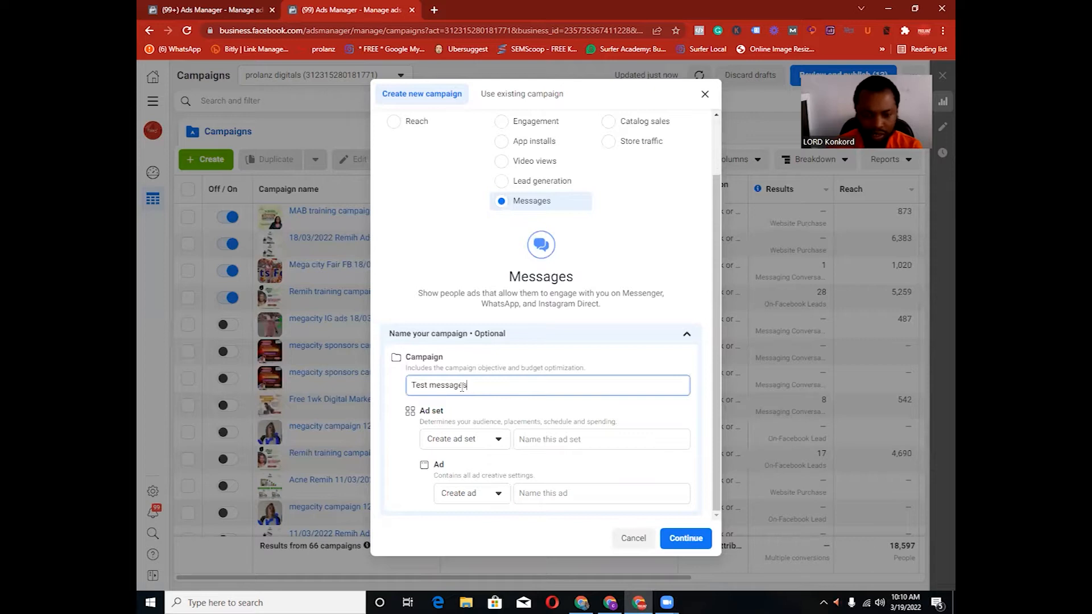
text(s)
key(BackSpace)
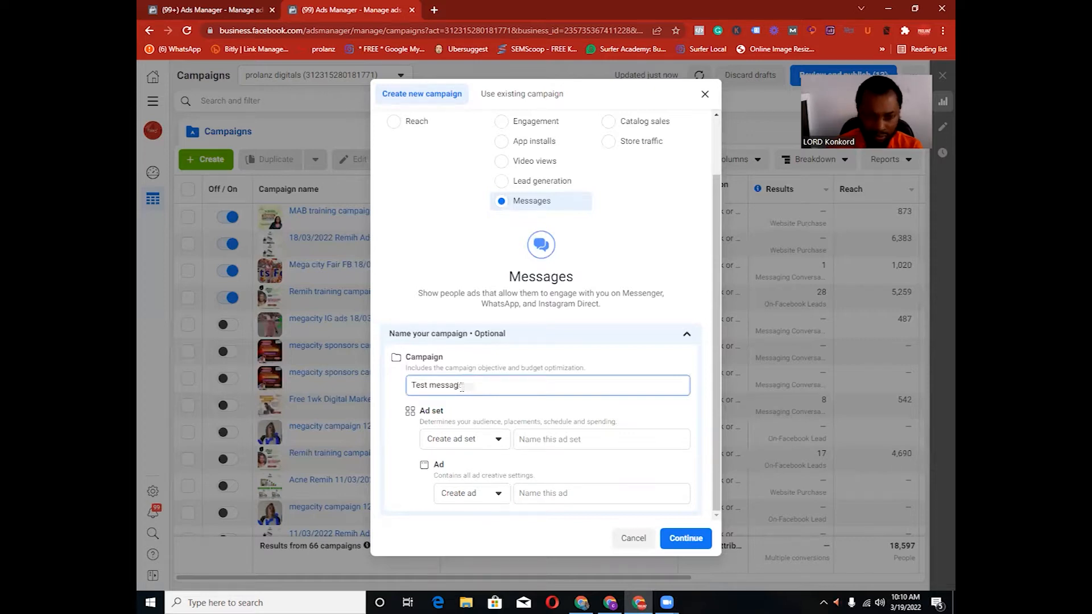
text(ing campaign)
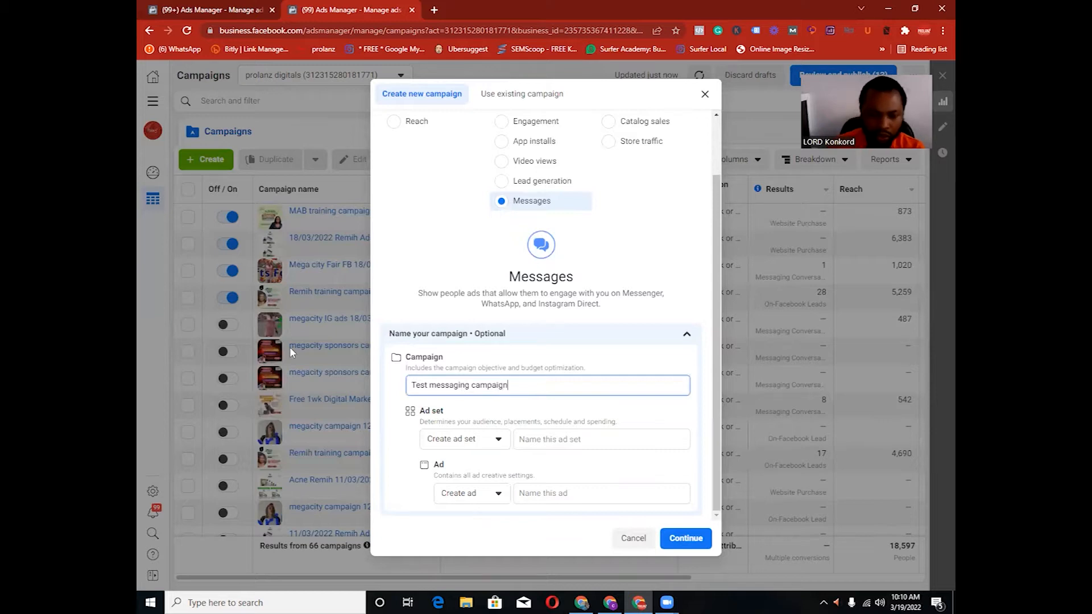
Name the ad set "Test messaging adset" and the ad "Test messaging ad", and proceed past the campaign settings to the ad set.
drag(413, 386, 470, 390)
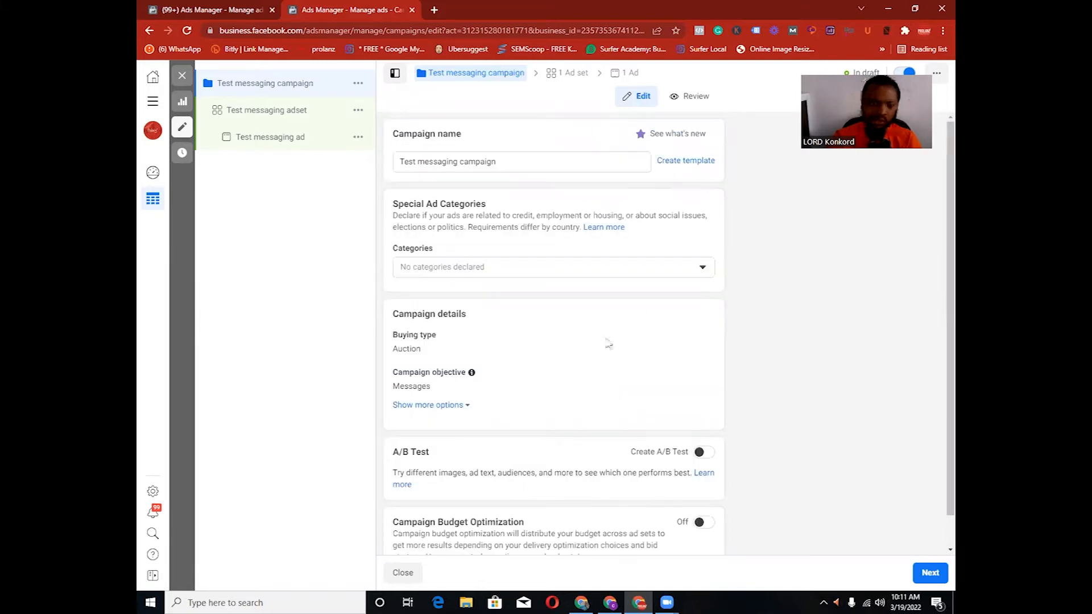
scroll(902, 572, down, 1)
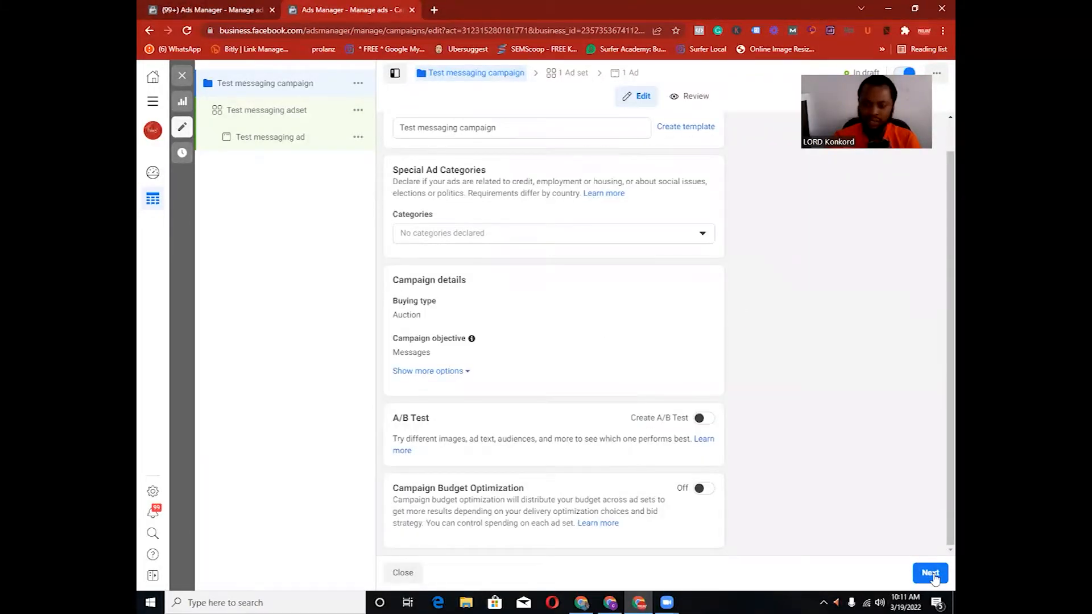
click(932, 575)
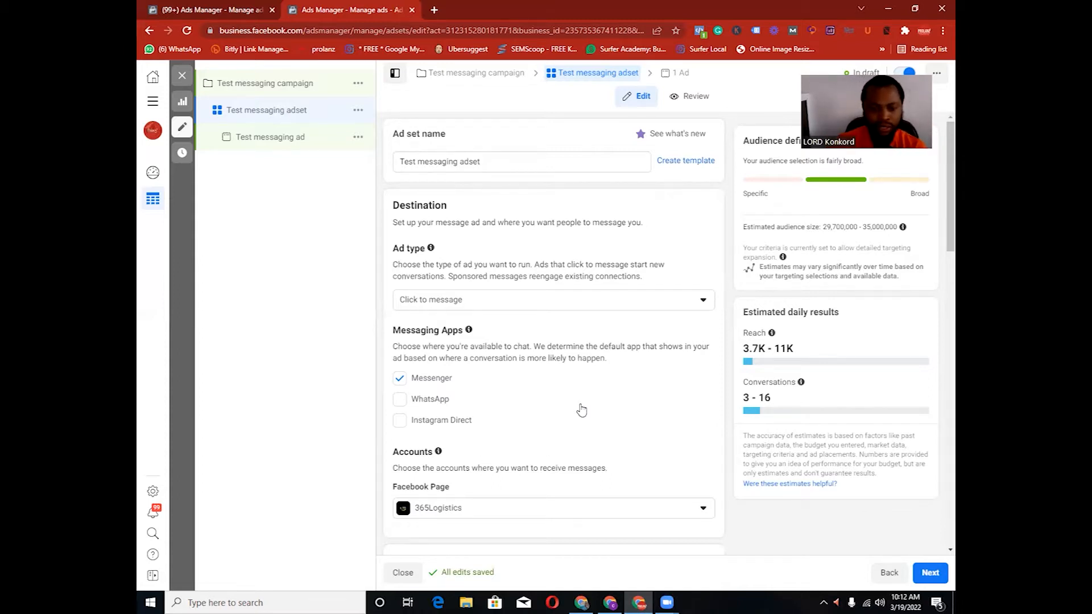
Use Click to message as the ad type and leave only WhatsApp selected under the messaging apps.
scroll(582, 409, down, 2)
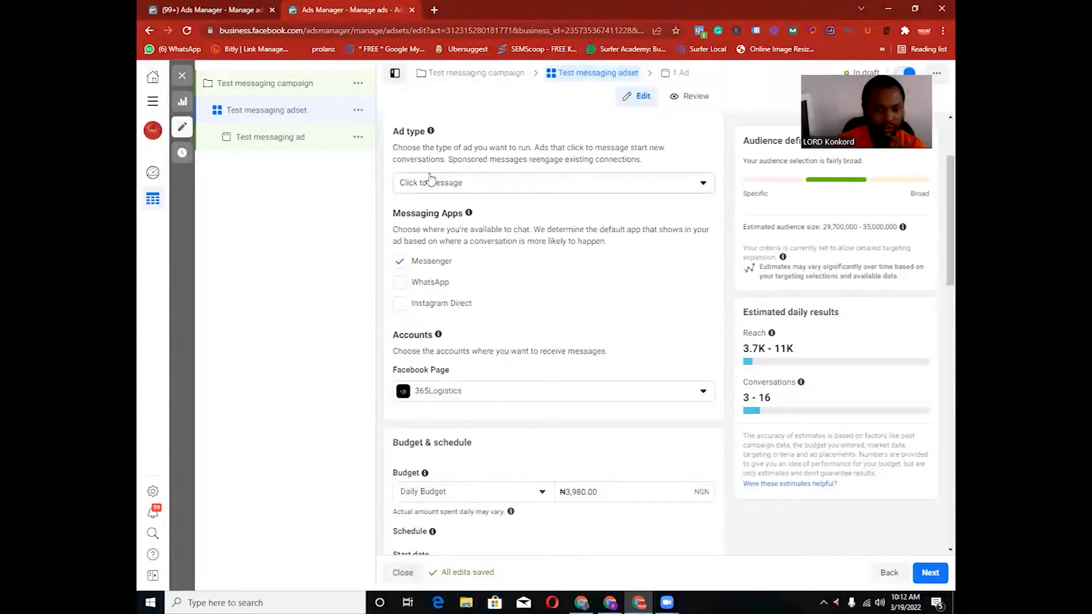
click(704, 185)
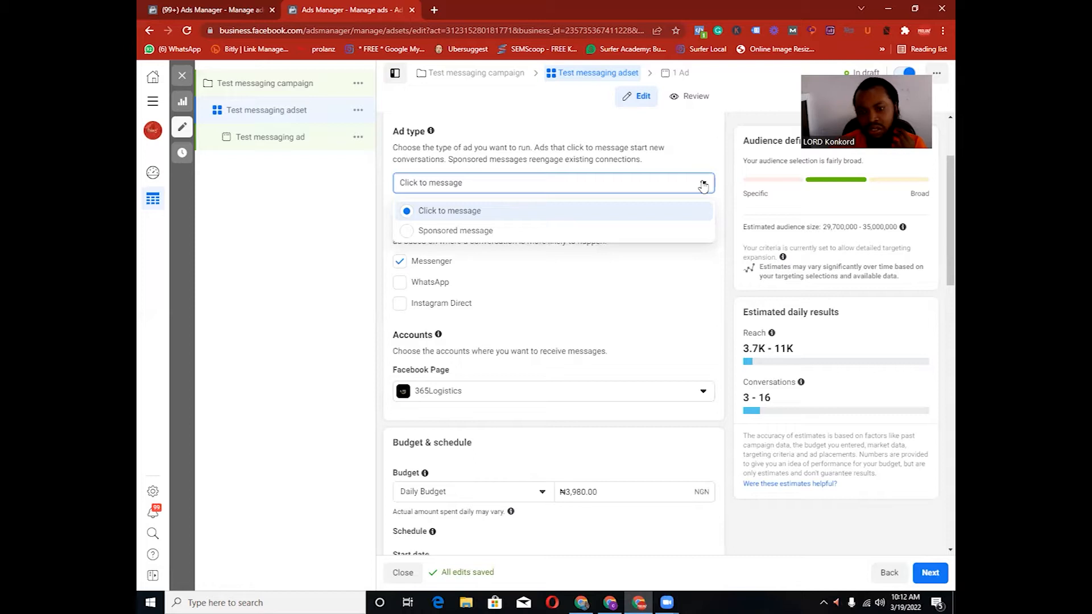
click(570, 221)
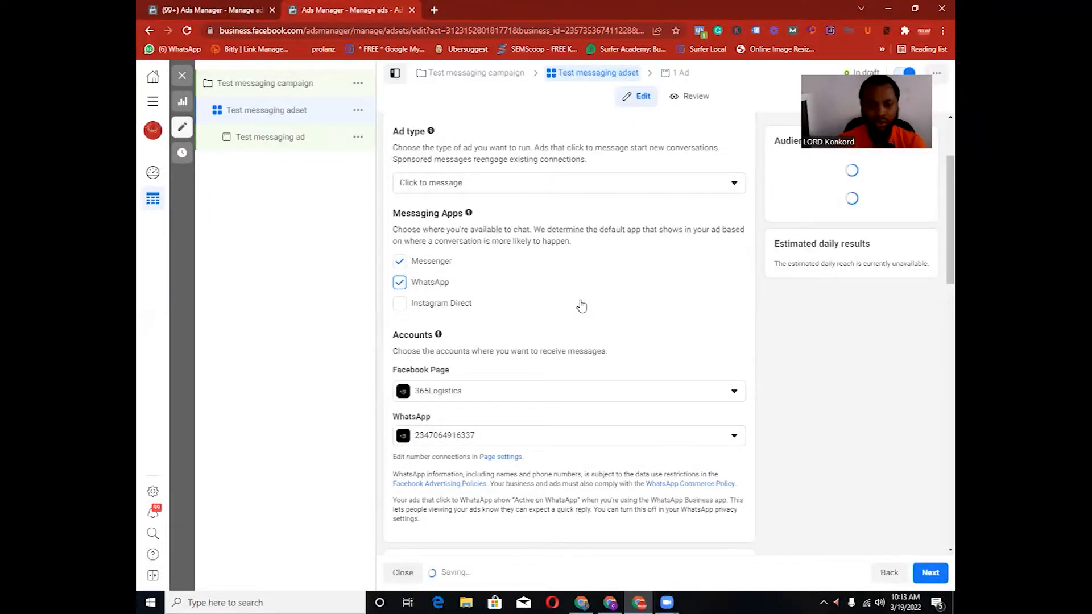
click(581, 307)
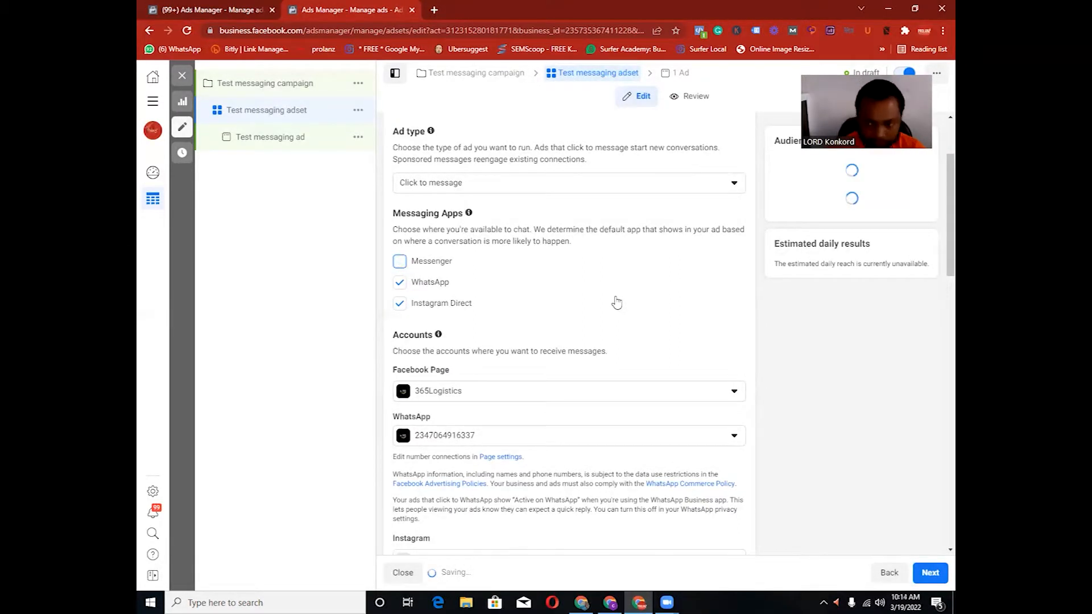
click(400, 305)
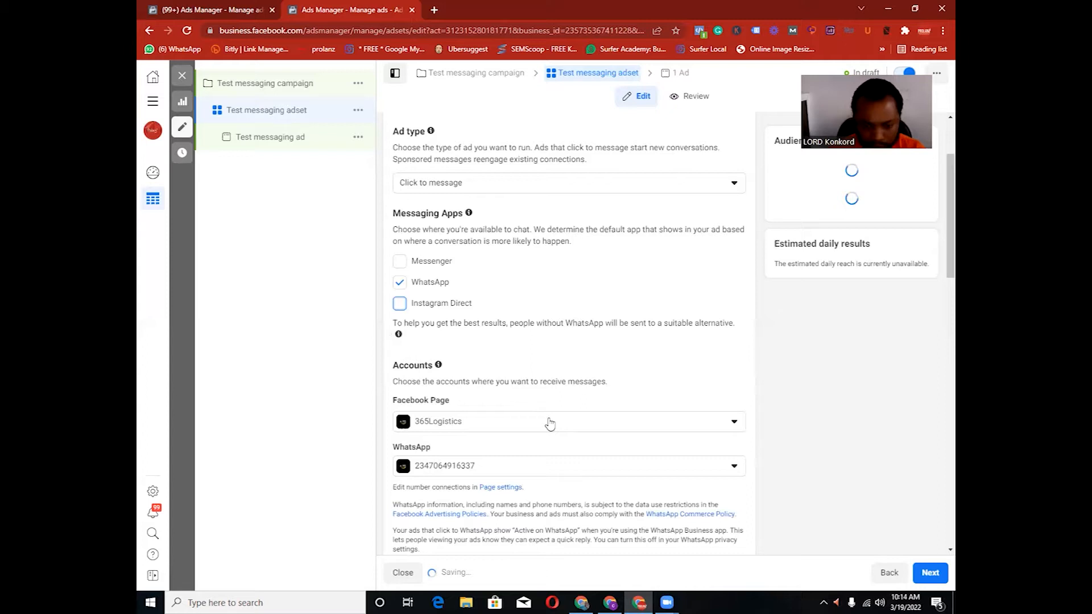
Find the Prolanzdigitals page by searching "prola" and set it as the Facebook Page that receives messages.
scroll(711, 197, down, 4)
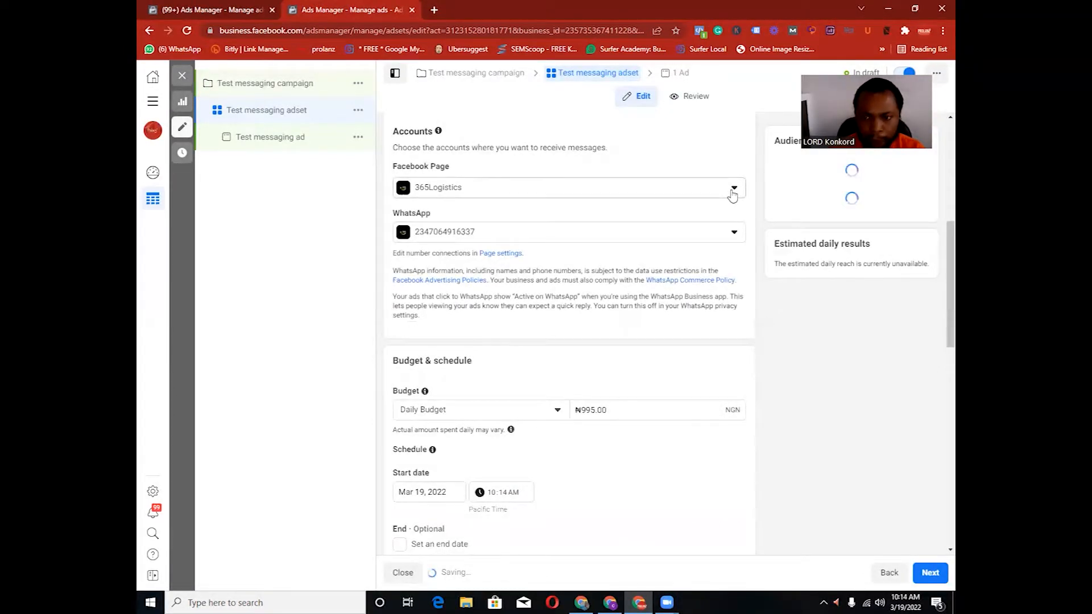
click(733, 194)
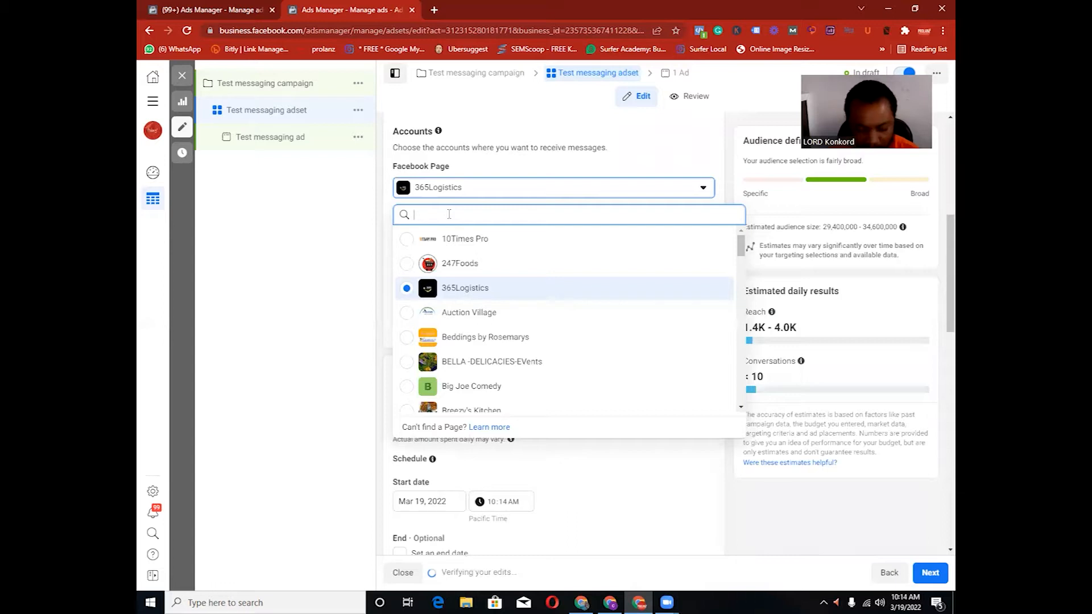
text(prola)
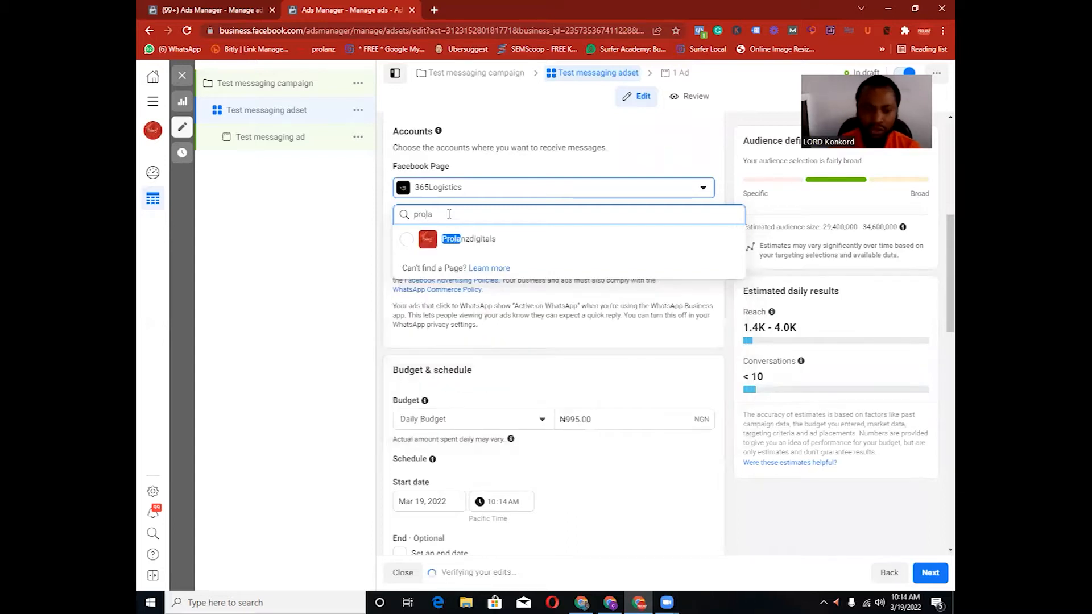
click(406, 247)
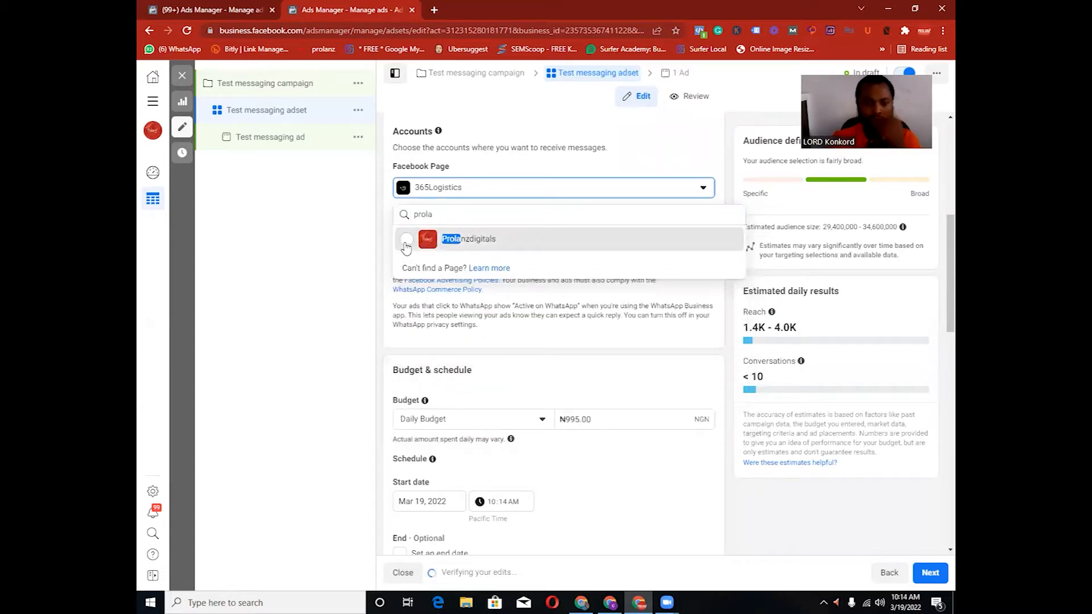
click(407, 245)
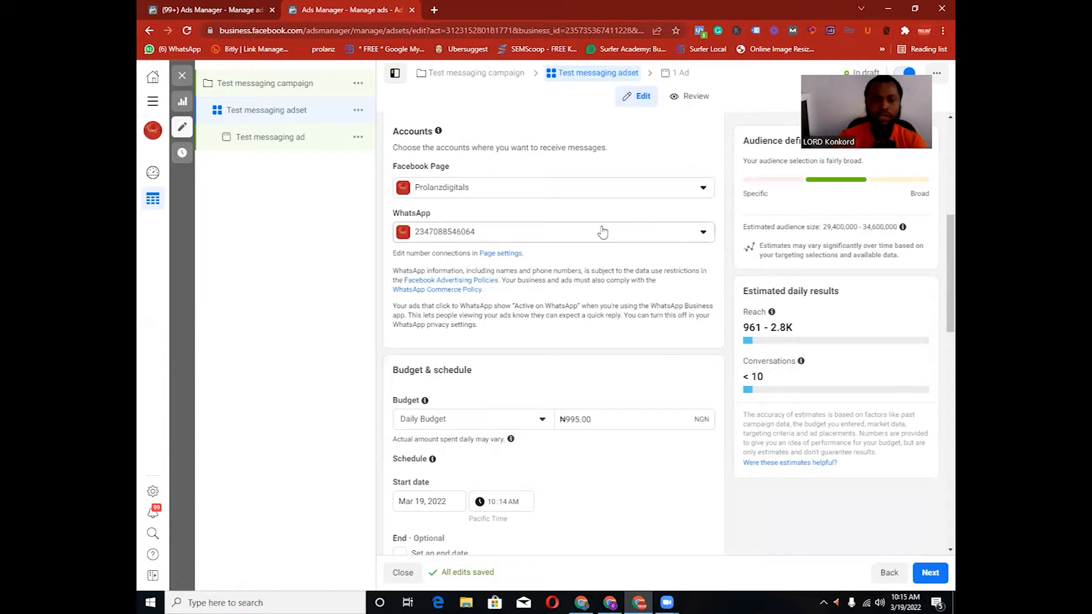
Set the ad set's daily budget to ₦1000.
scroll(603, 231, down, 3)
scroll(603, 231, down, 1)
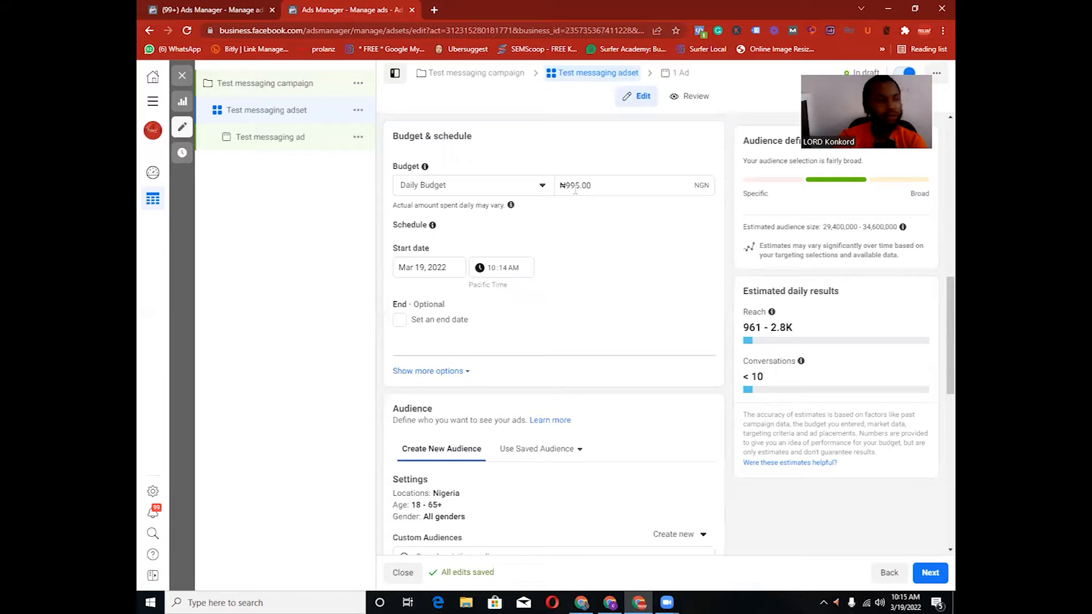
double_click(575, 187)
text(1)
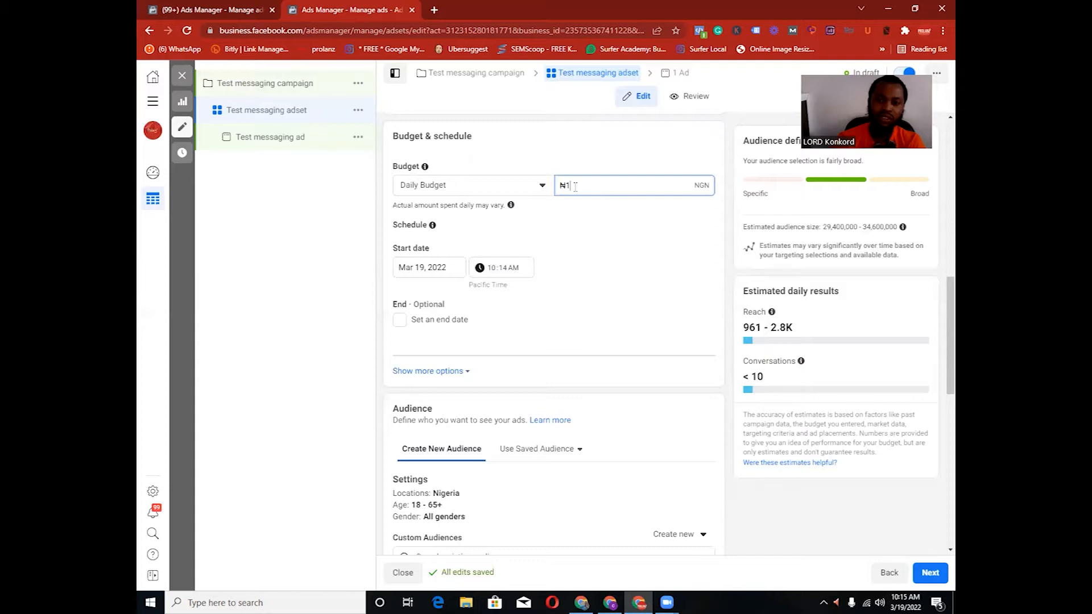
text(000)
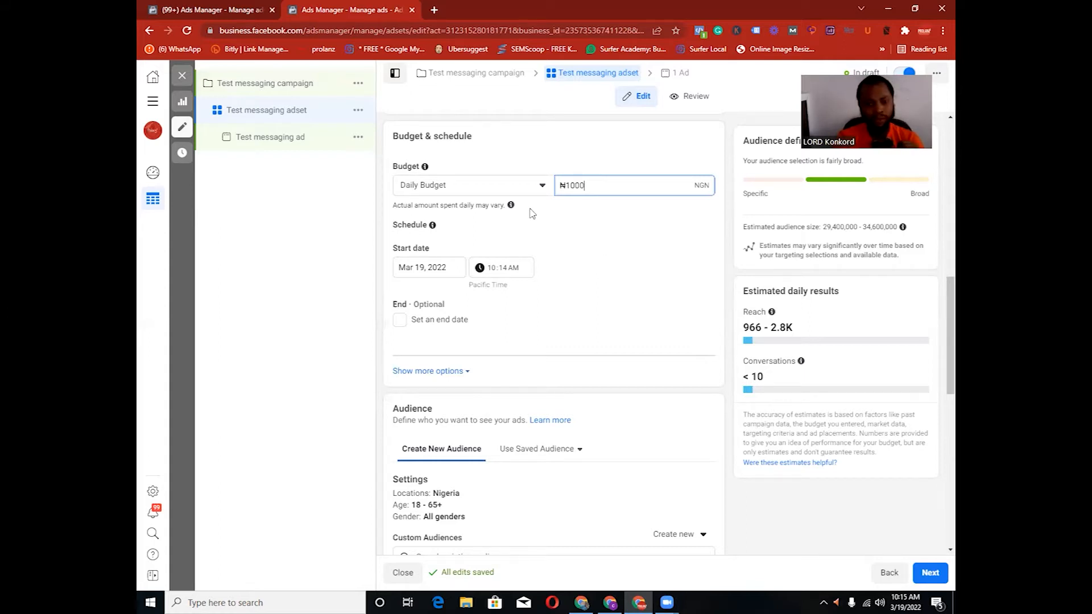
Schedule the ad set to start on March 20, 2022 at 4:00 AM.
click(421, 269)
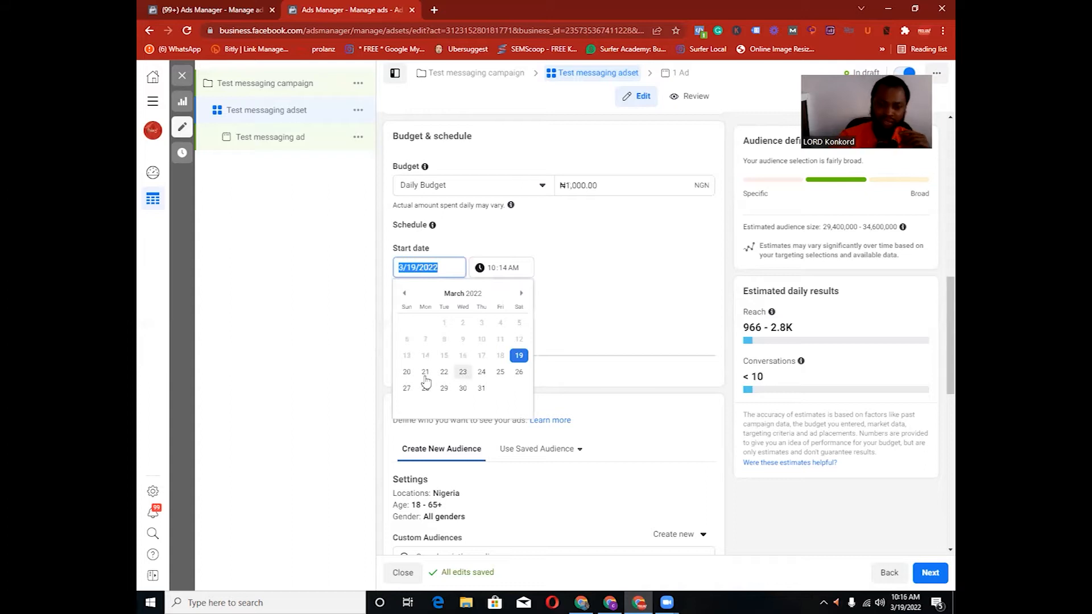
click(405, 376)
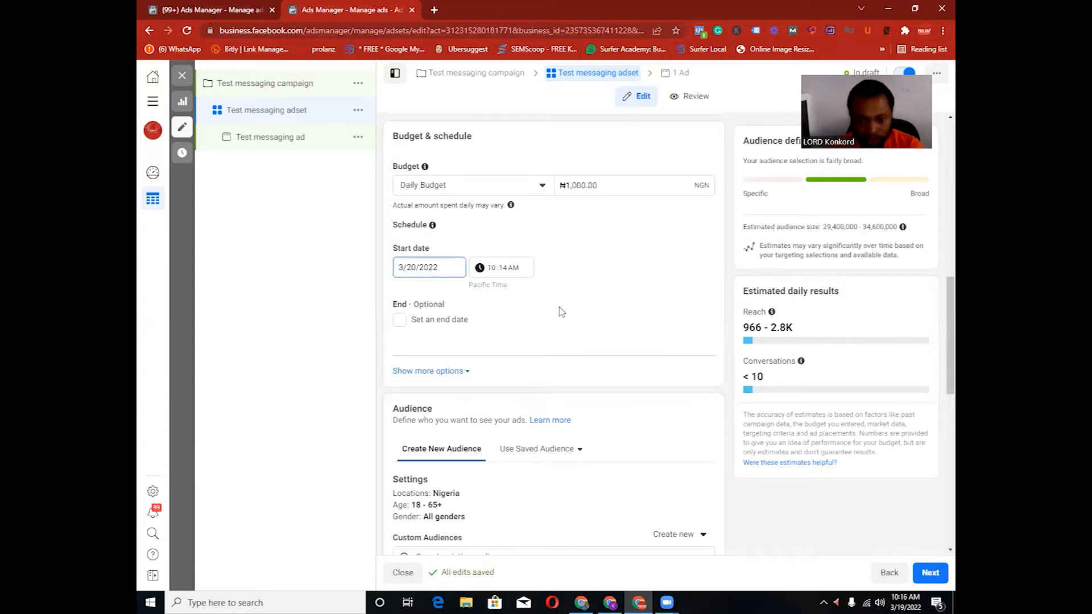
click(495, 272)
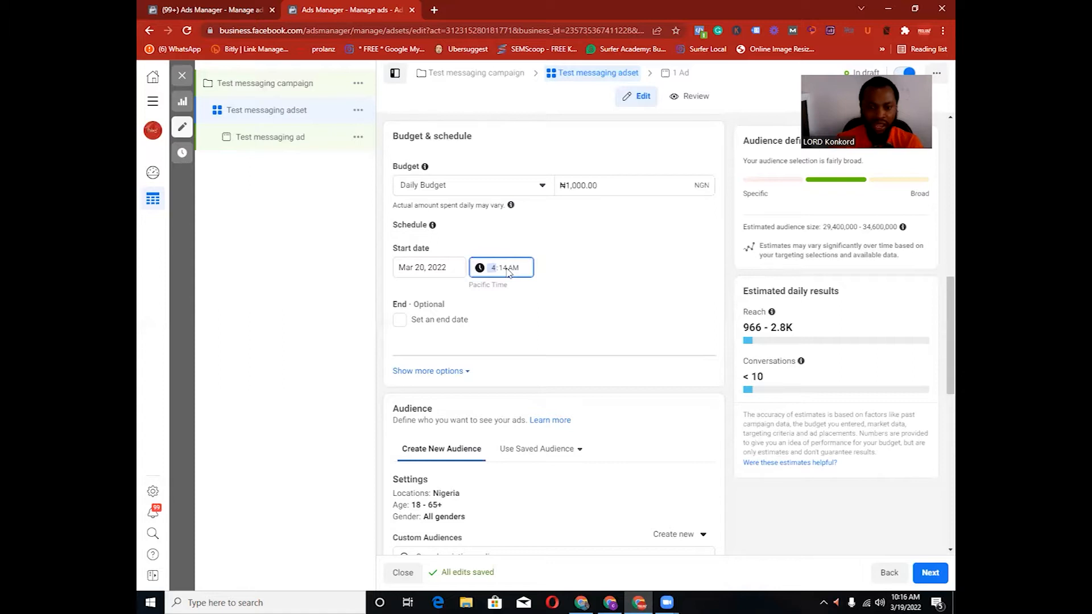
click(506, 270)
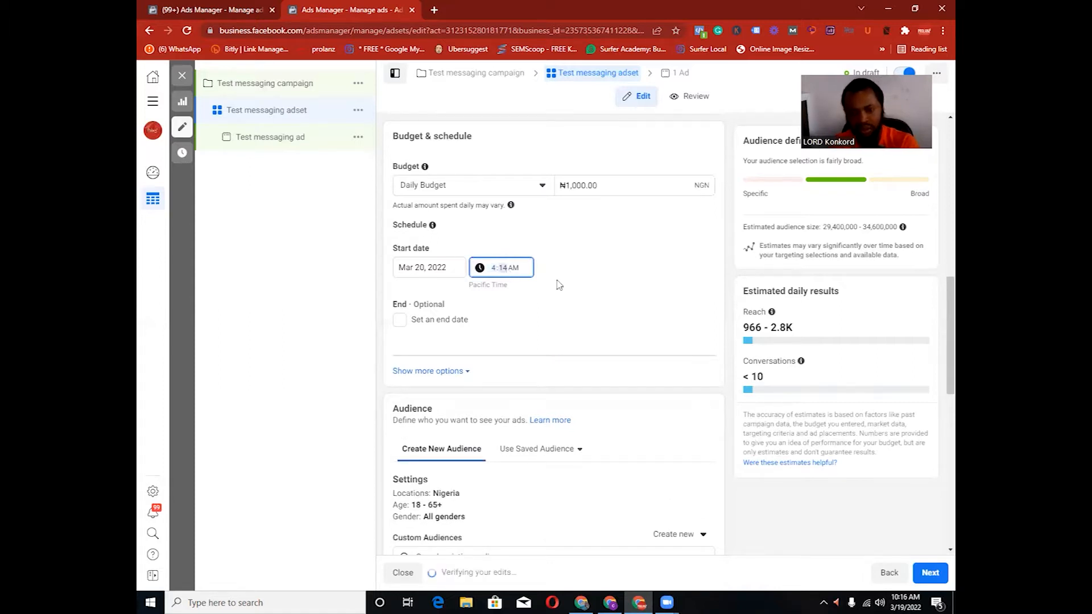
text(00)
click(589, 272)
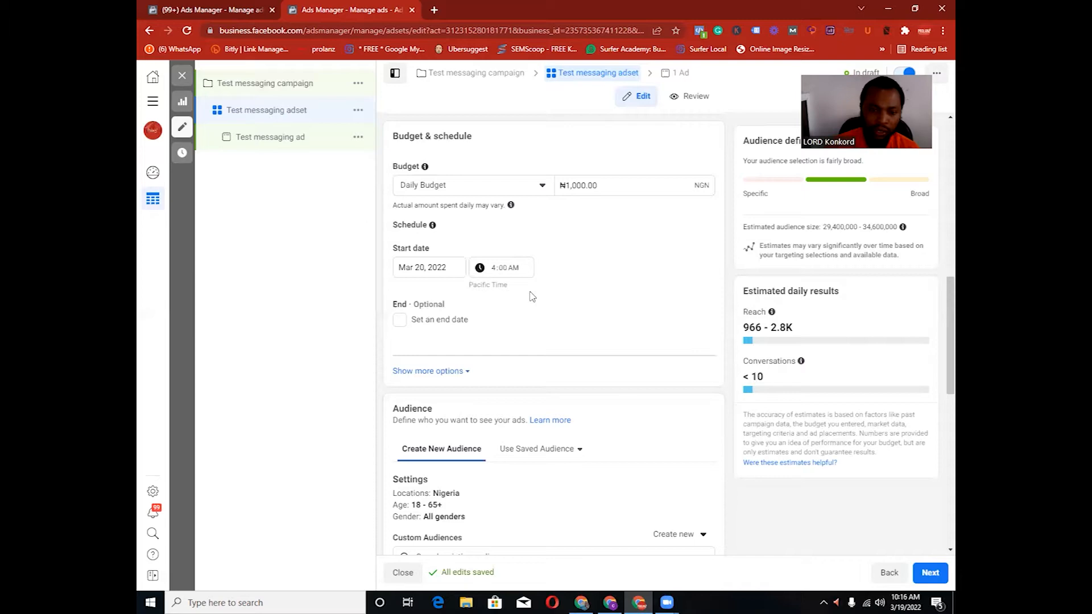
Replace the audience's location with the state of Lagos, Nigeria, targeting people living in this location.
scroll(532, 296, down, 3)
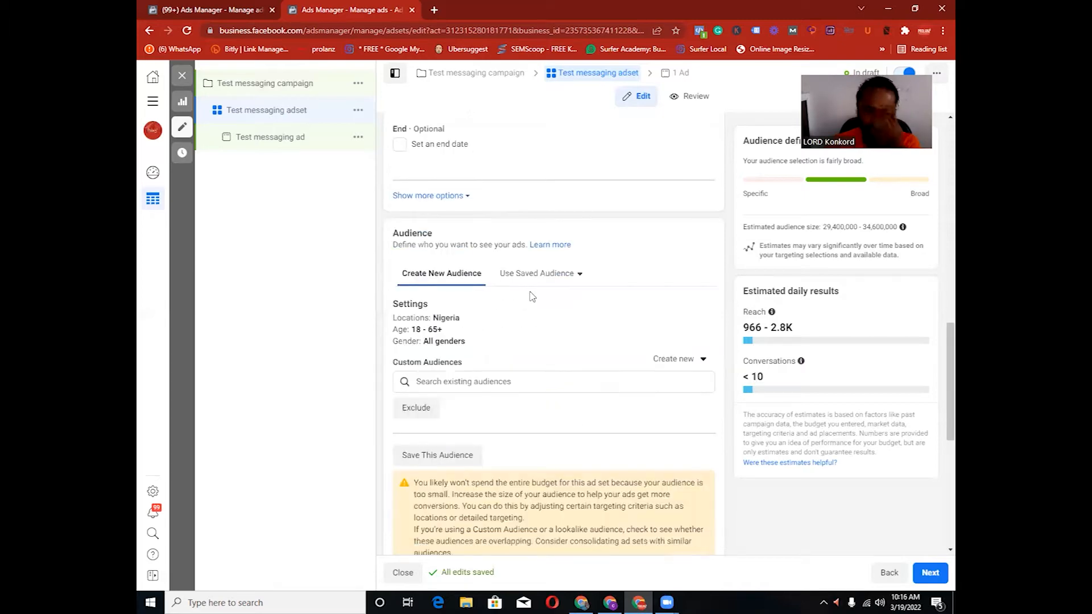
scroll(532, 296, down, 2)
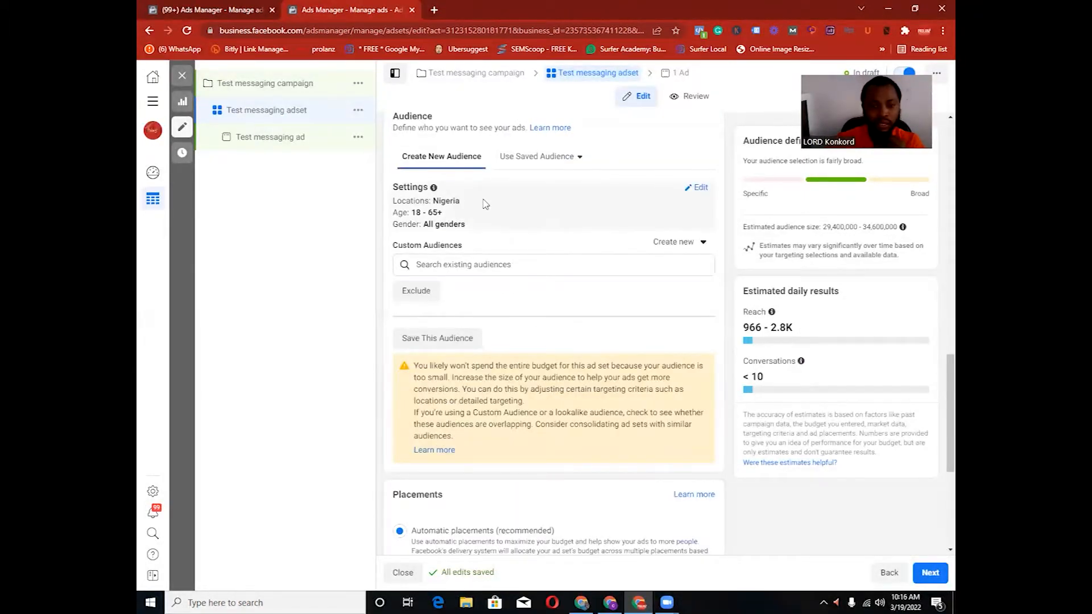
click(700, 189)
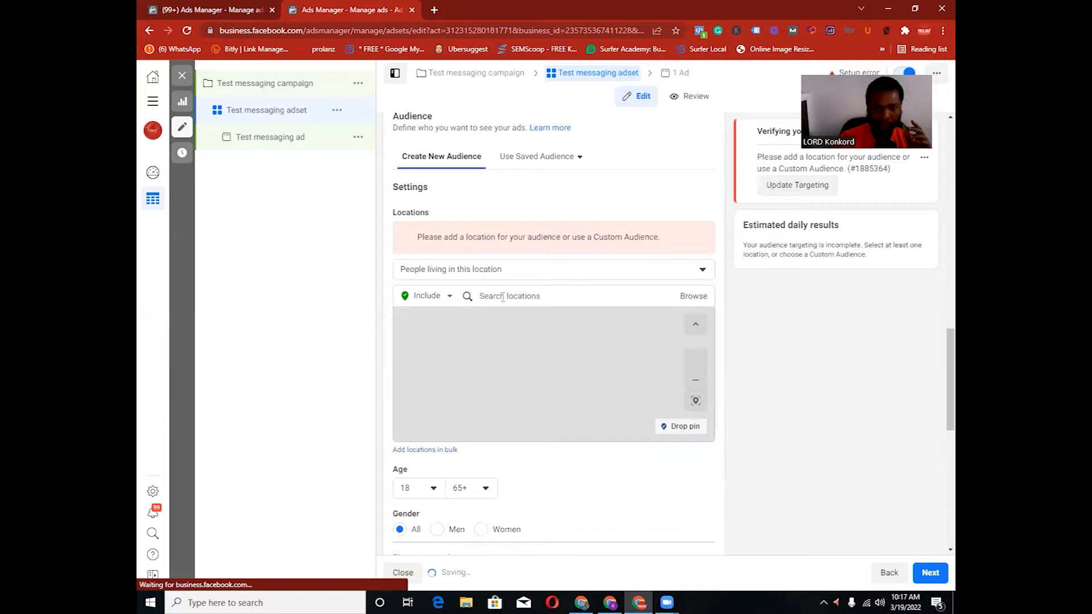
click(501, 296)
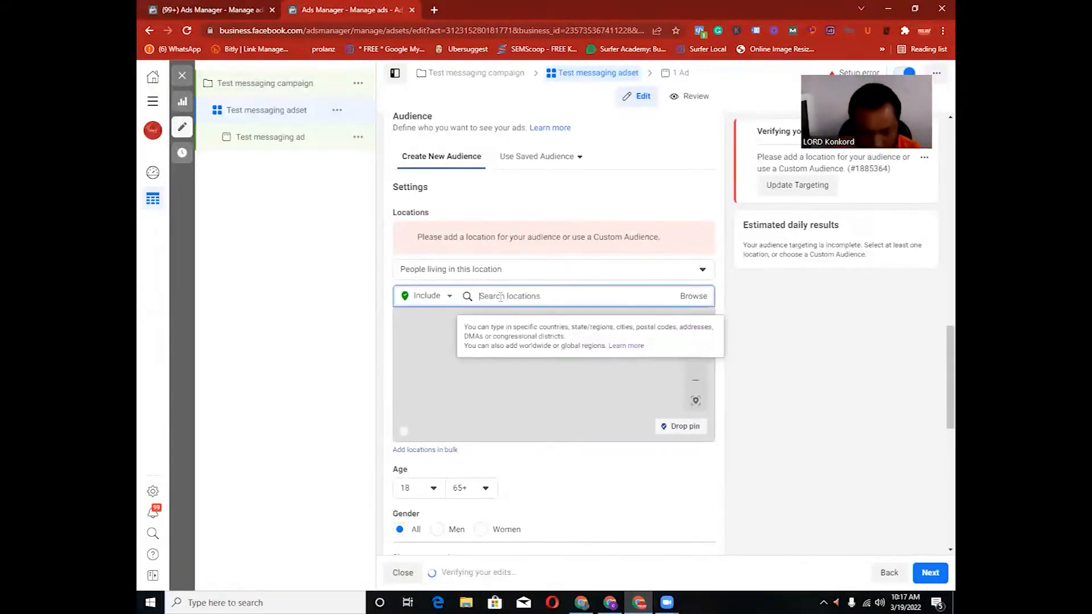
text(lagos)
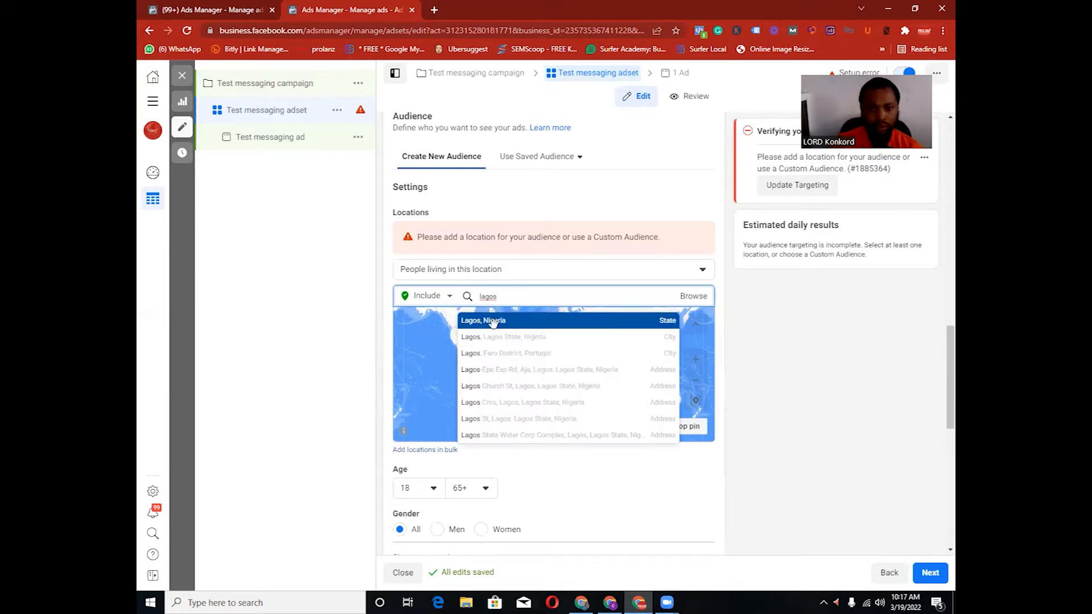
click(492, 321)
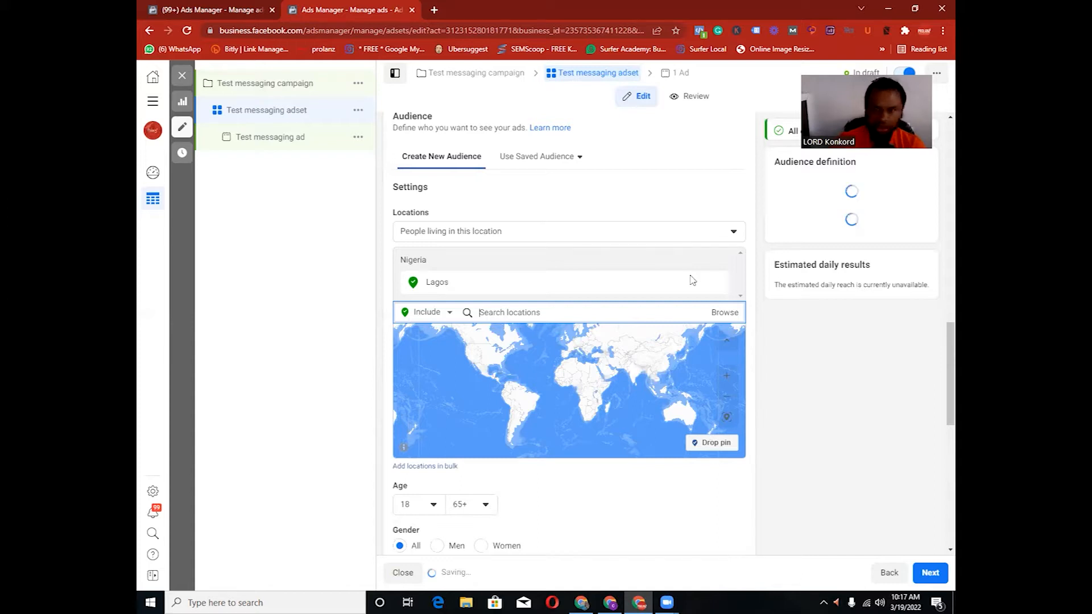
click(733, 233)
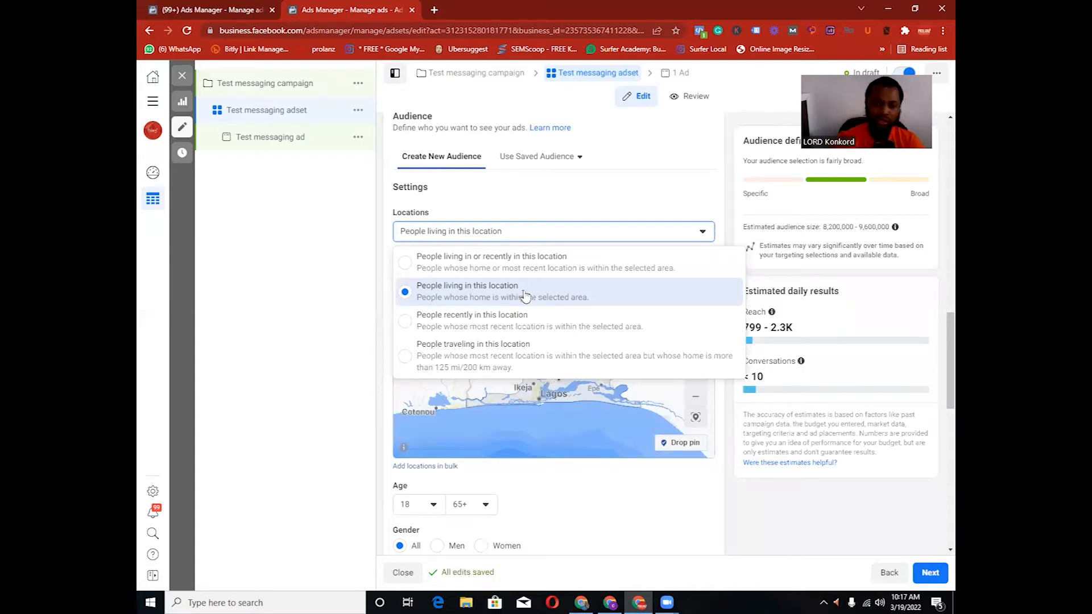
click(524, 295)
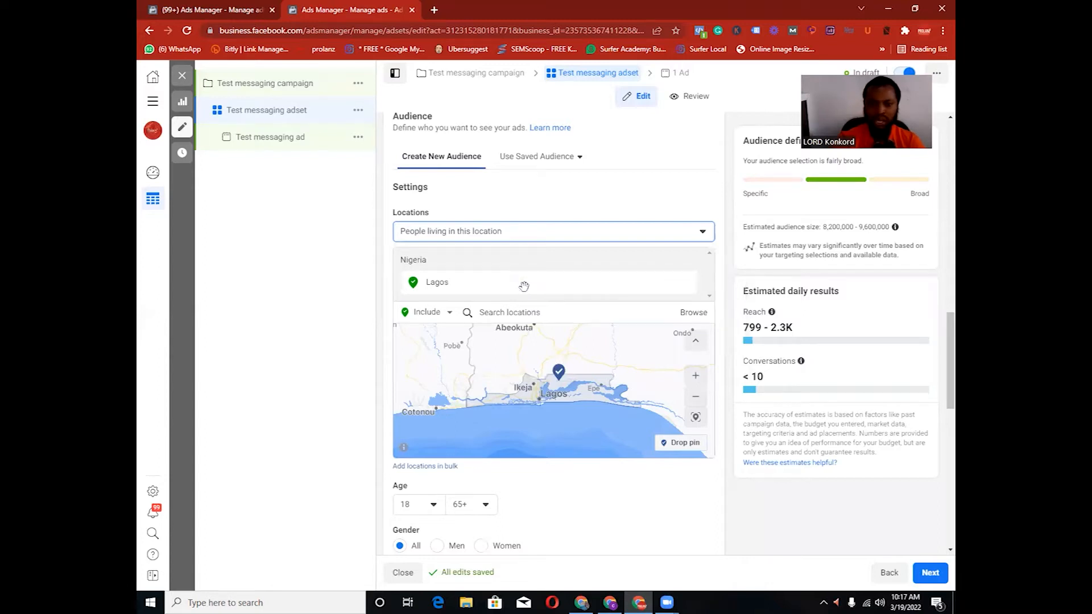
Add the city of Ibadan, Oyo State, Nigeria to the audience's included locations.
scroll(520, 285, down, 1)
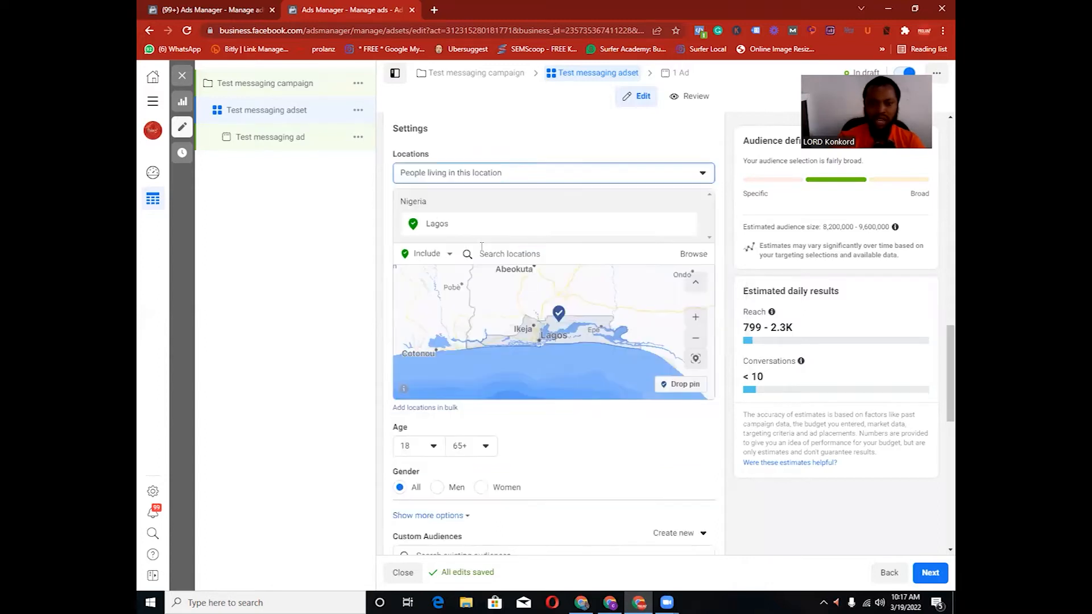
click(521, 252)
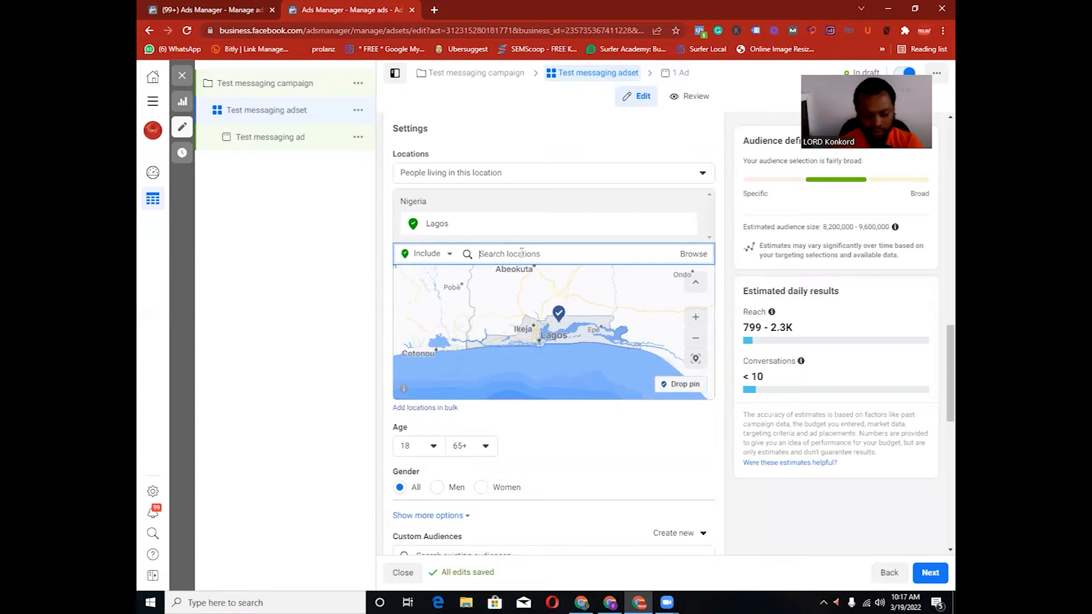
text(ibada)
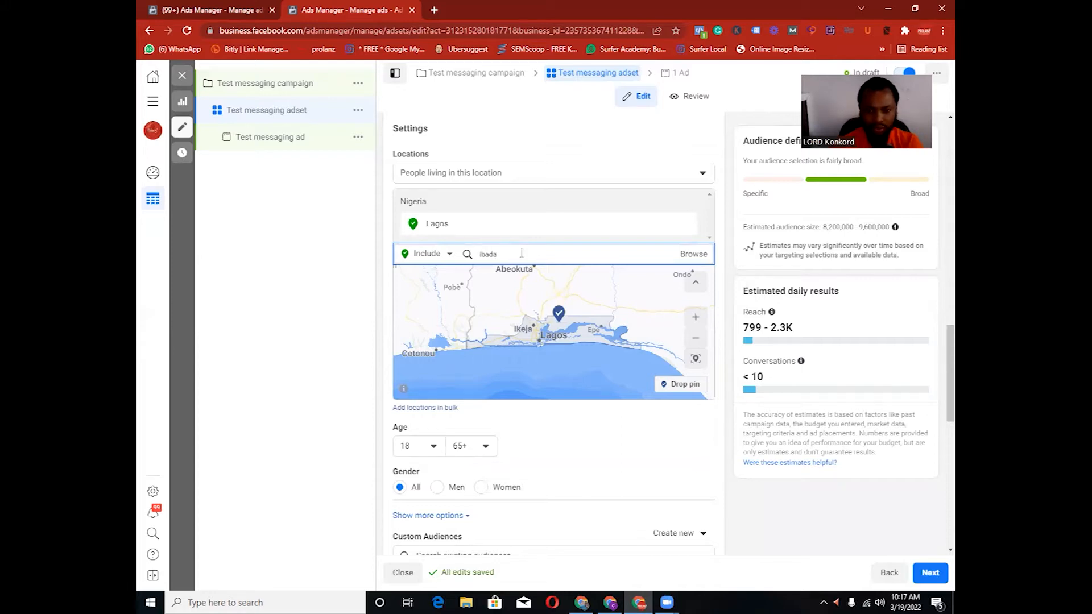
text(n)
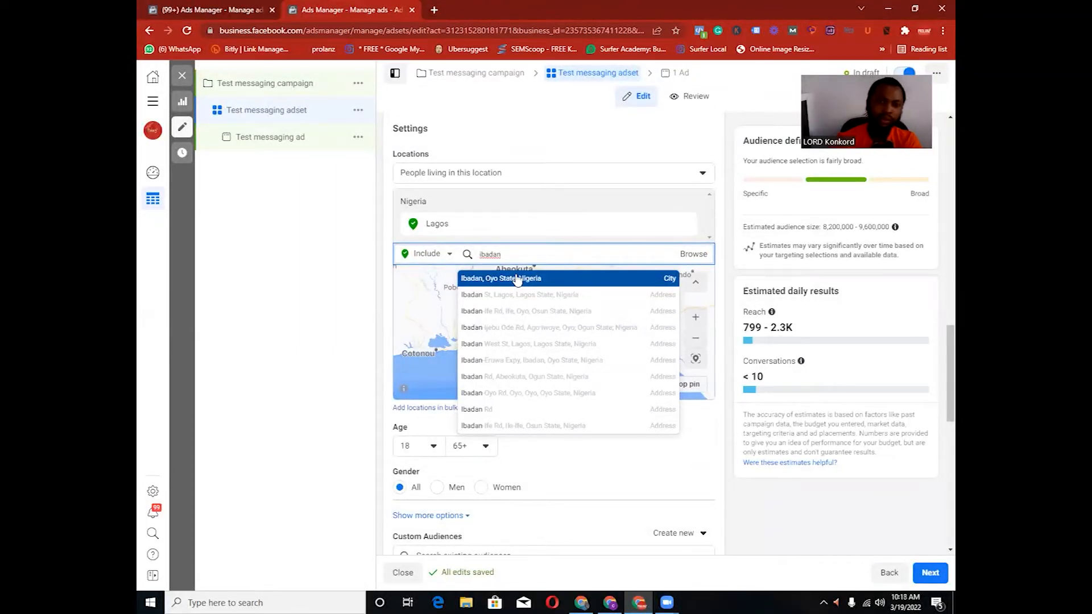
click(517, 276)
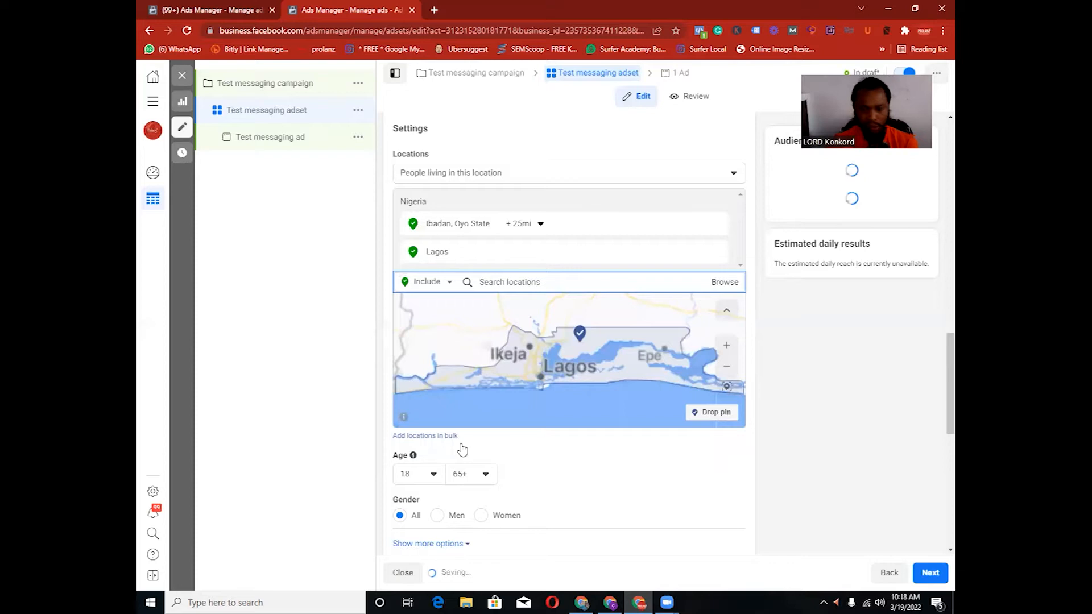
Set the audience's age range to 30 through 60.
scroll(462, 450, down, 1)
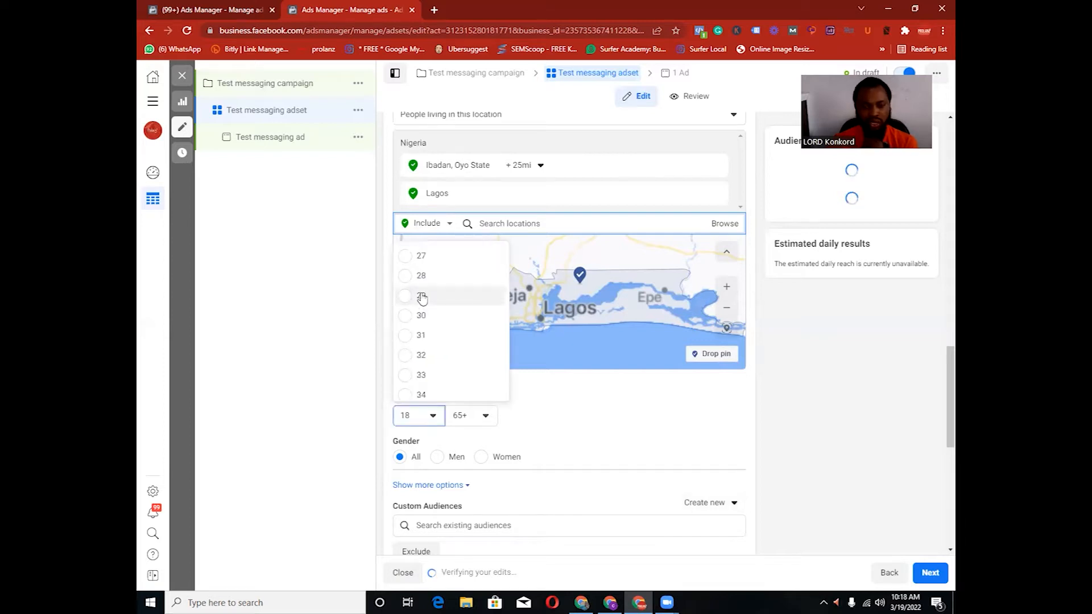
scroll(422, 297, down, 8)
scroll(422, 298, up, 4)
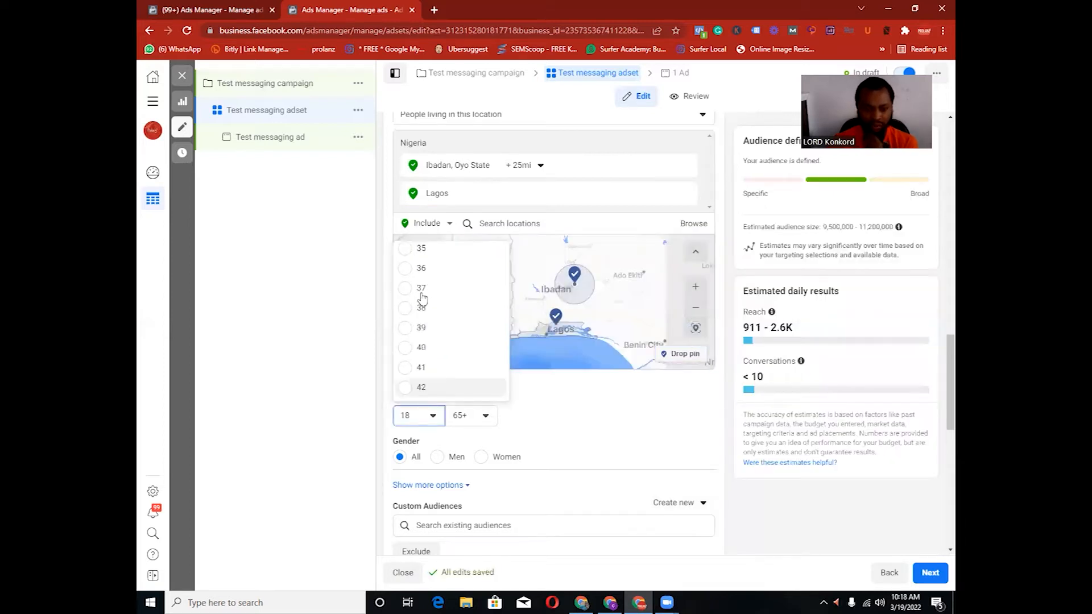
scroll(427, 265, up, 1)
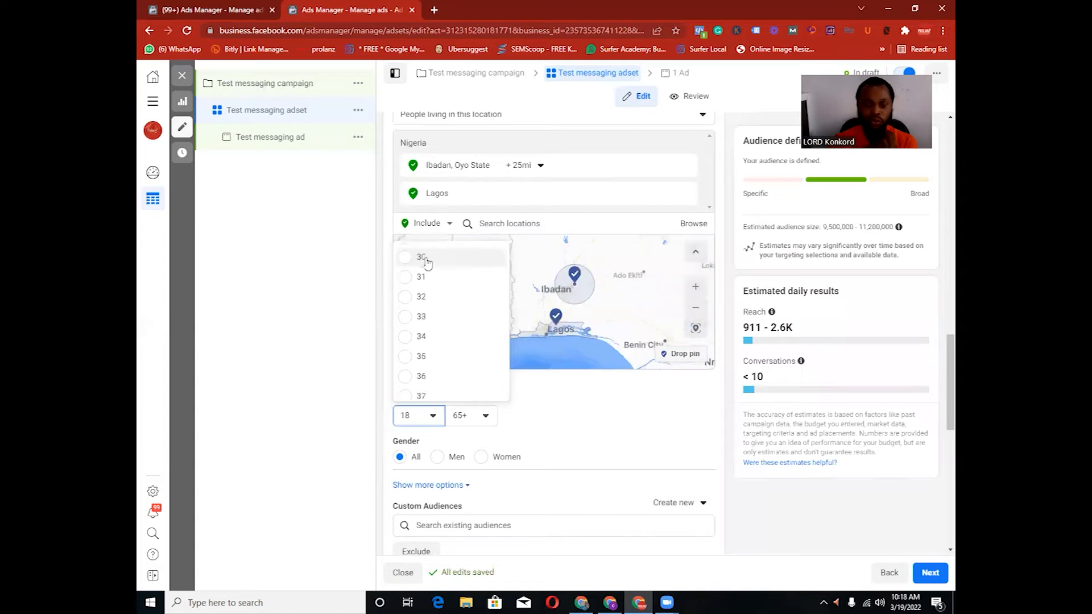
click(423, 257)
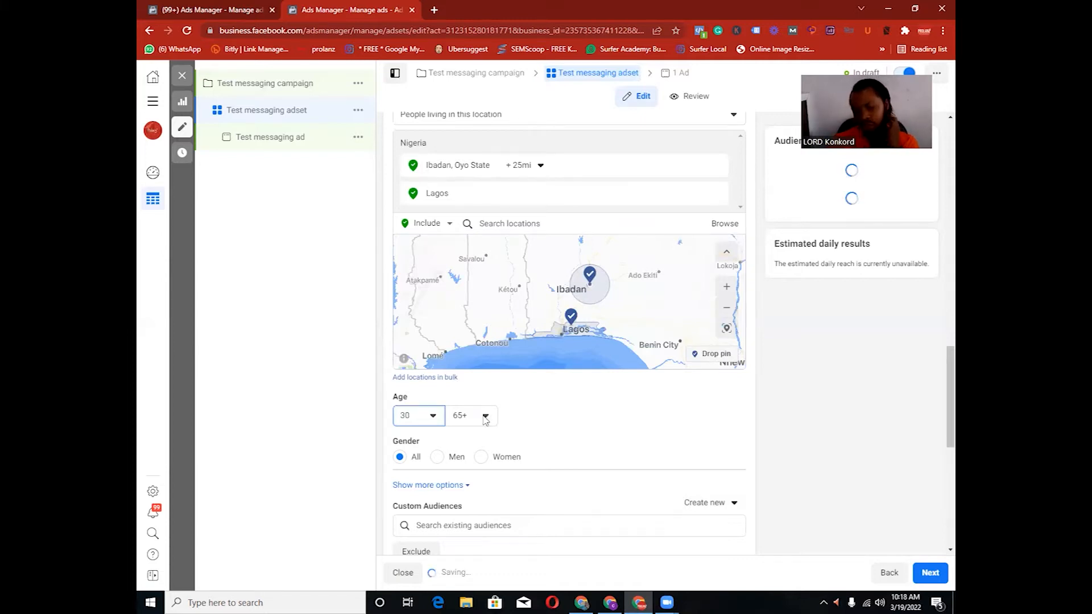
click(486, 417)
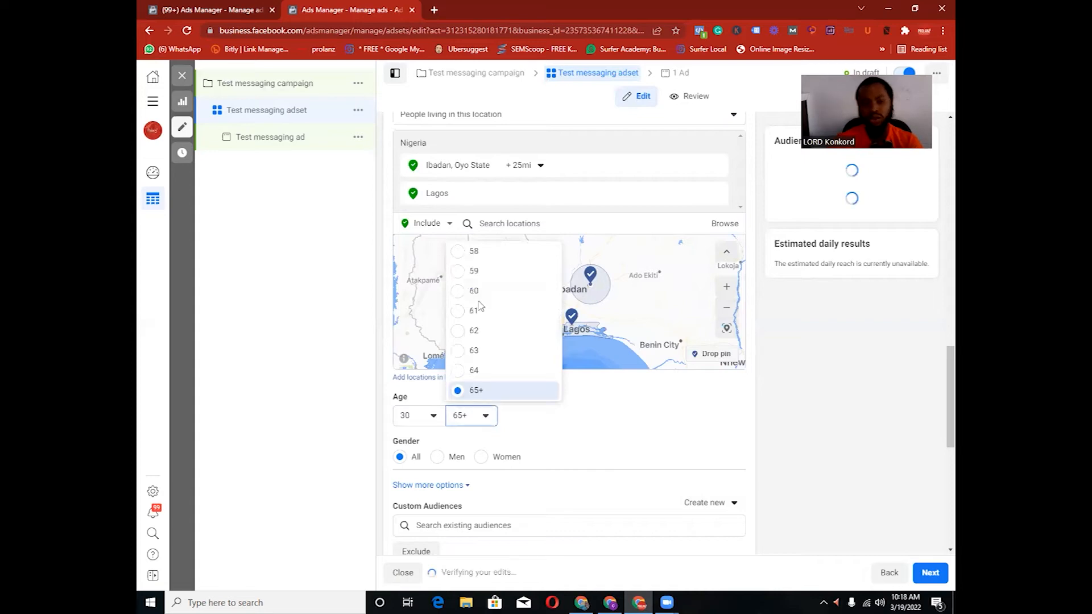
scroll(479, 306, up, 5)
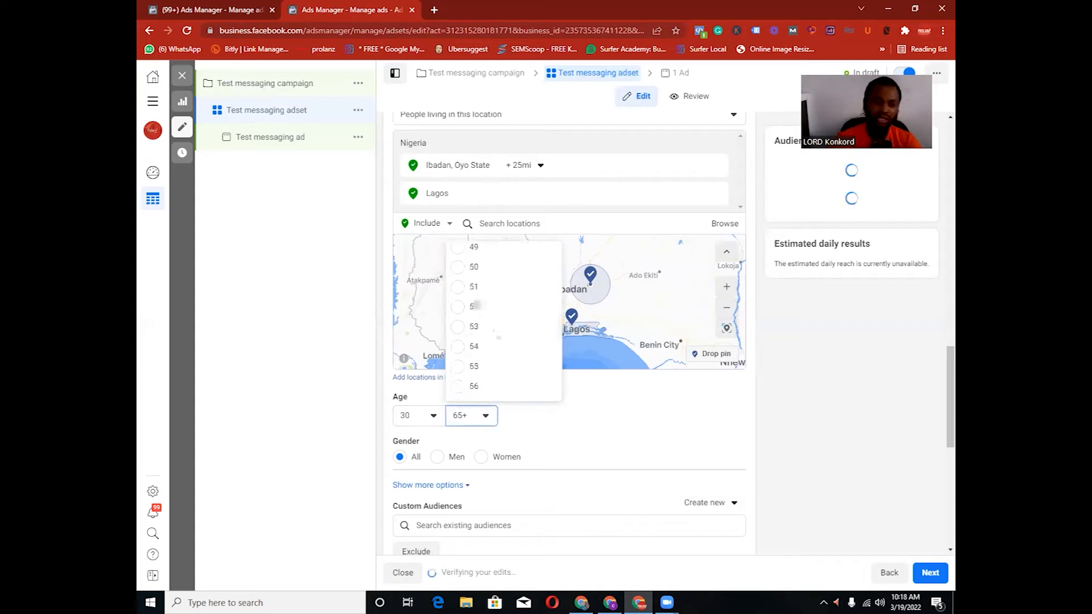
scroll(495, 337, down, 3)
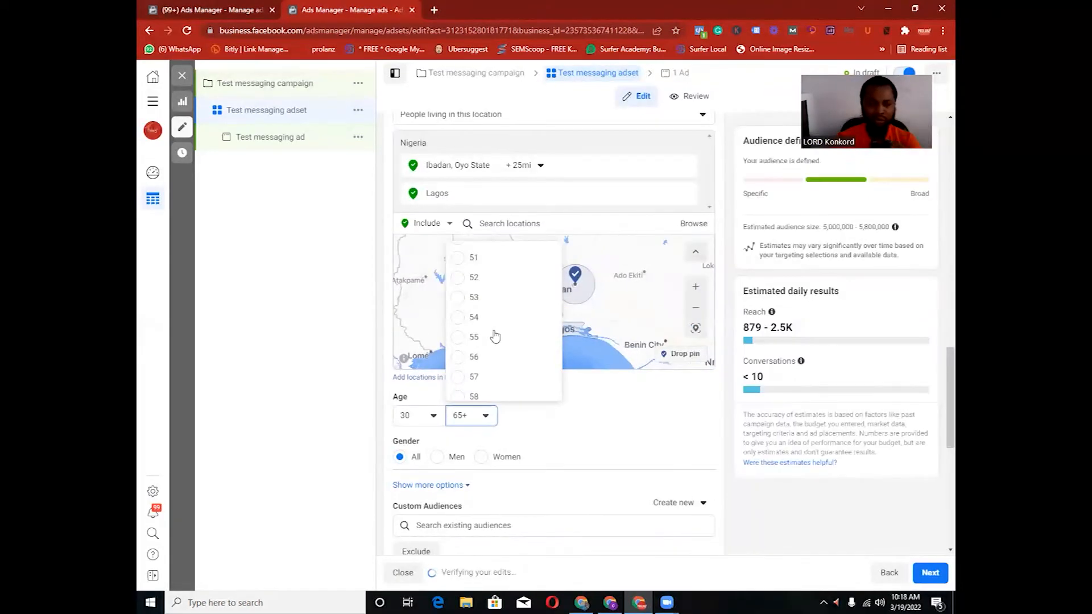
scroll(474, 356, down, 3)
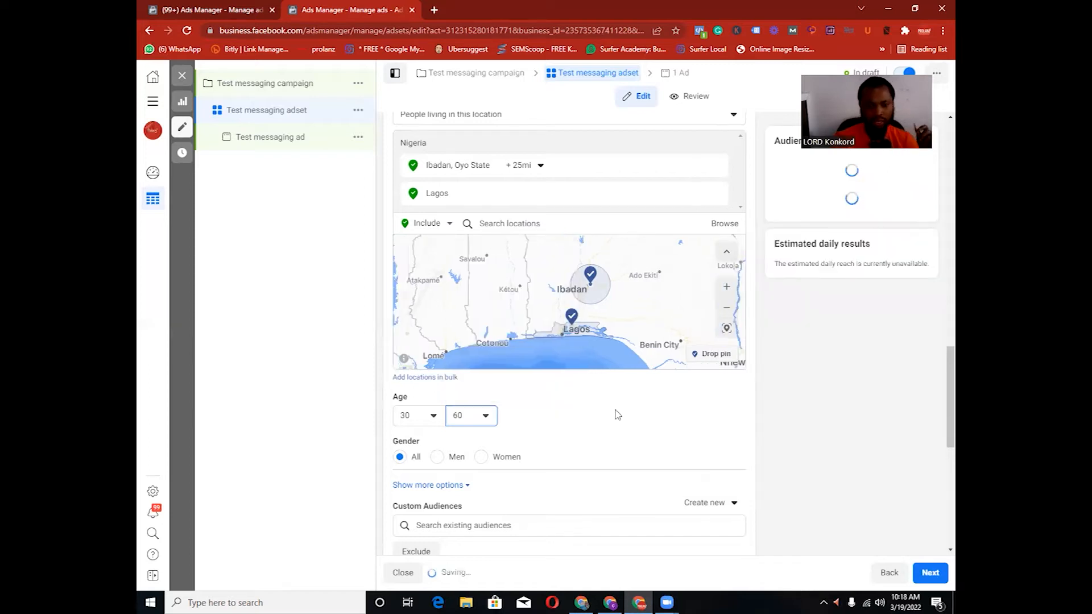
Limit the audience's gender to women and reveal the additional audience options.
scroll(438, 347, down, 3)
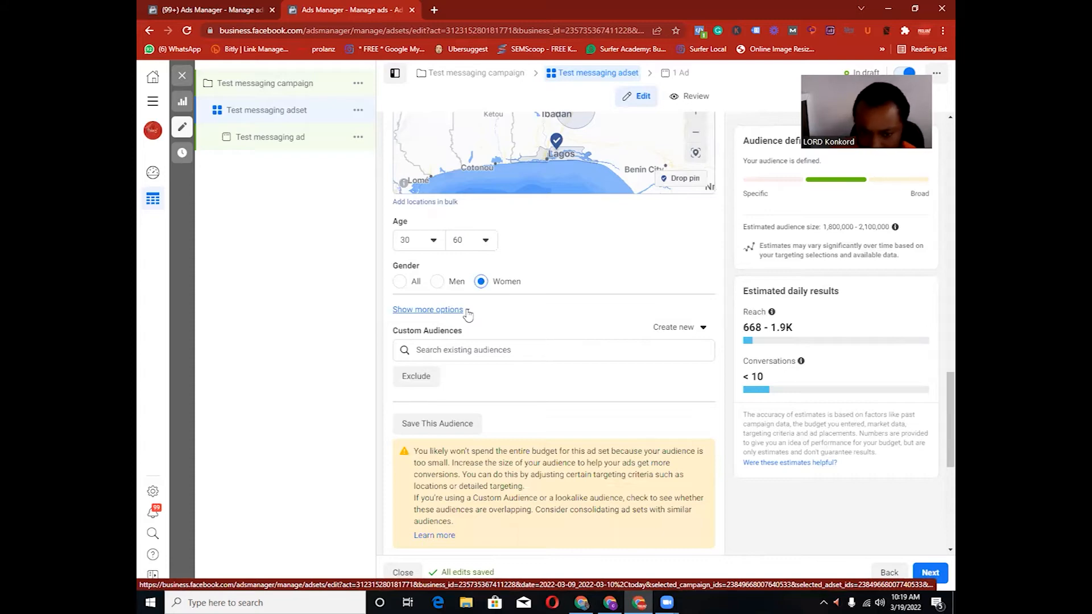
scroll(468, 314, down, 6)
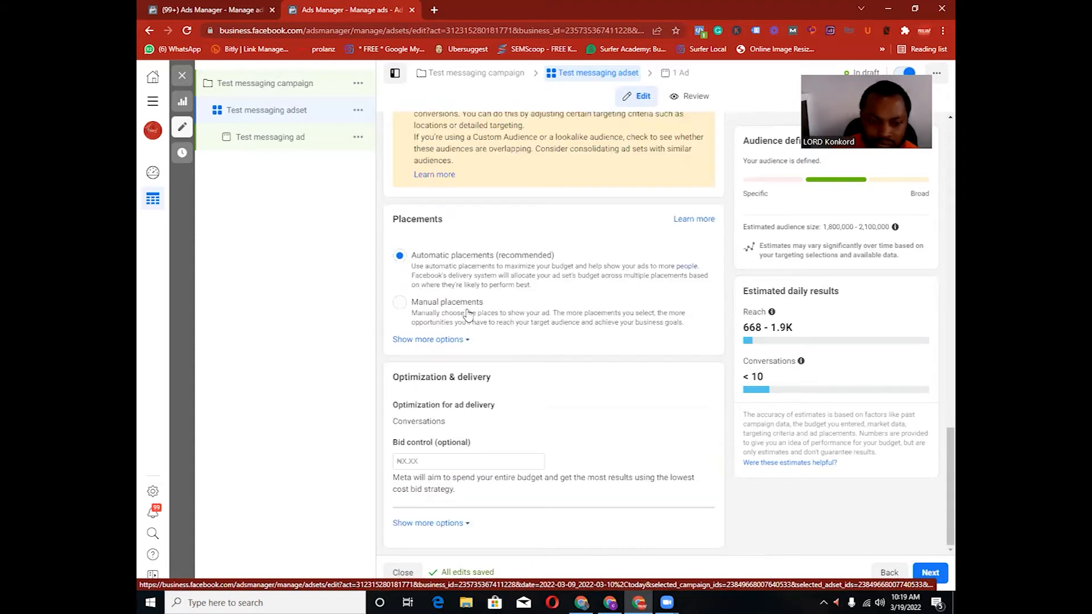
scroll(518, 355, up, 10)
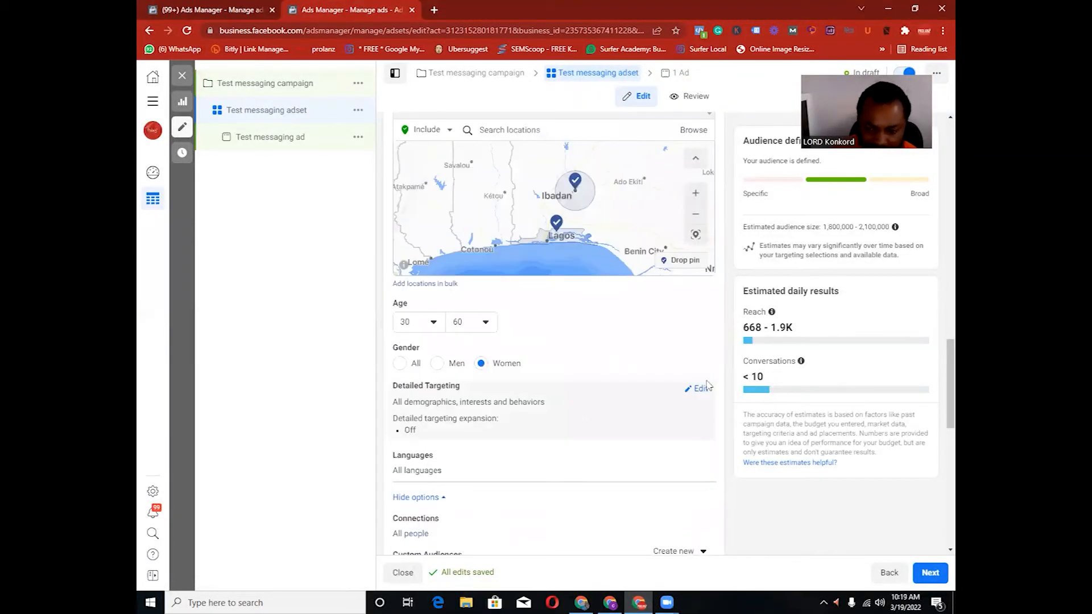
Search the detailed targeting for "facial" and include people with the Facial interest.
click(700, 389)
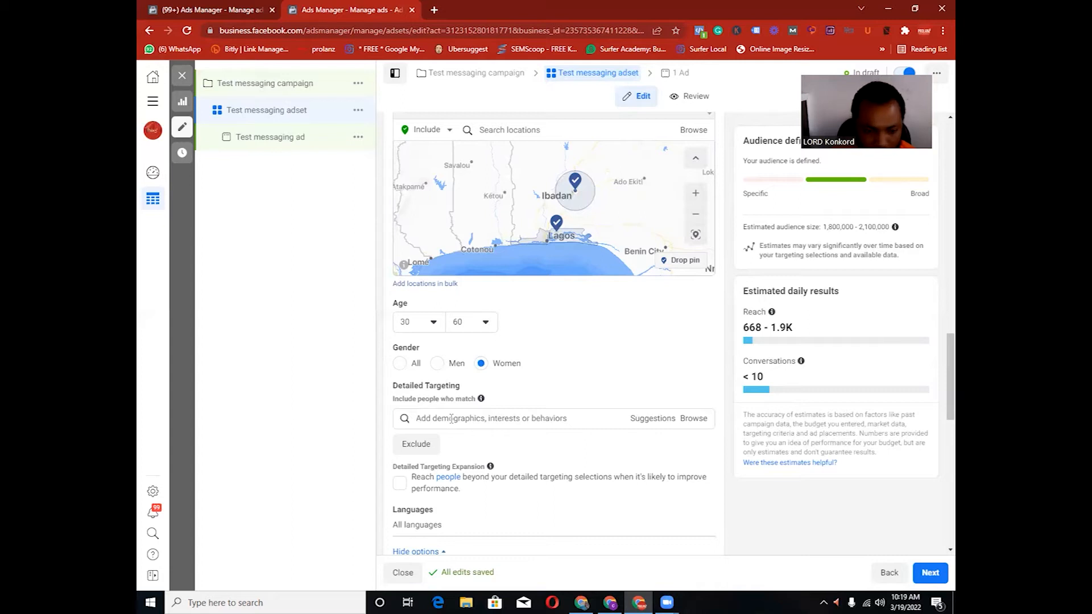
click(451, 420)
text(facial)
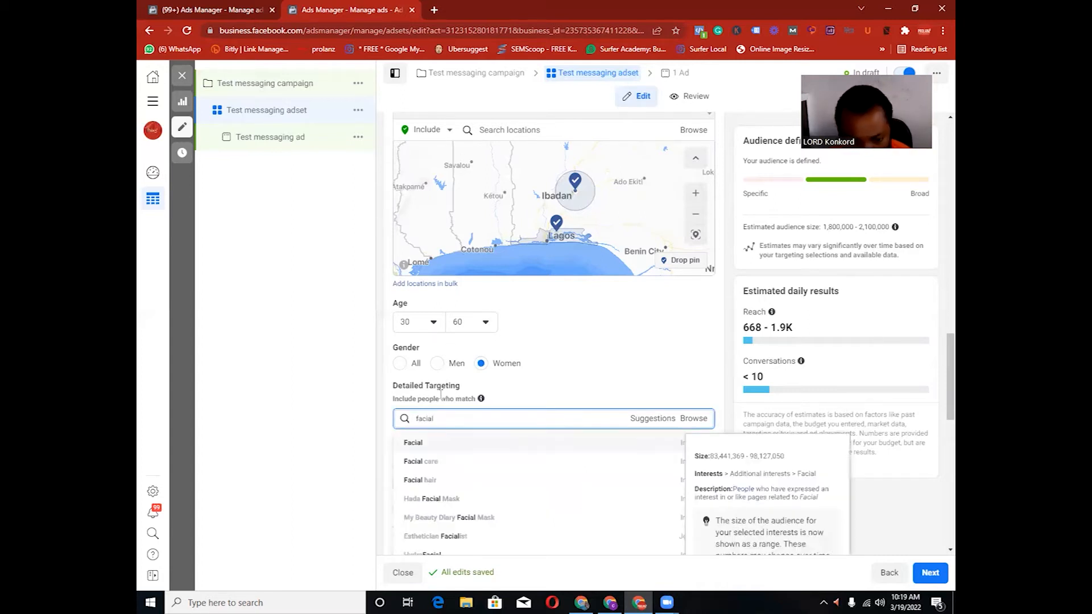
click(434, 449)
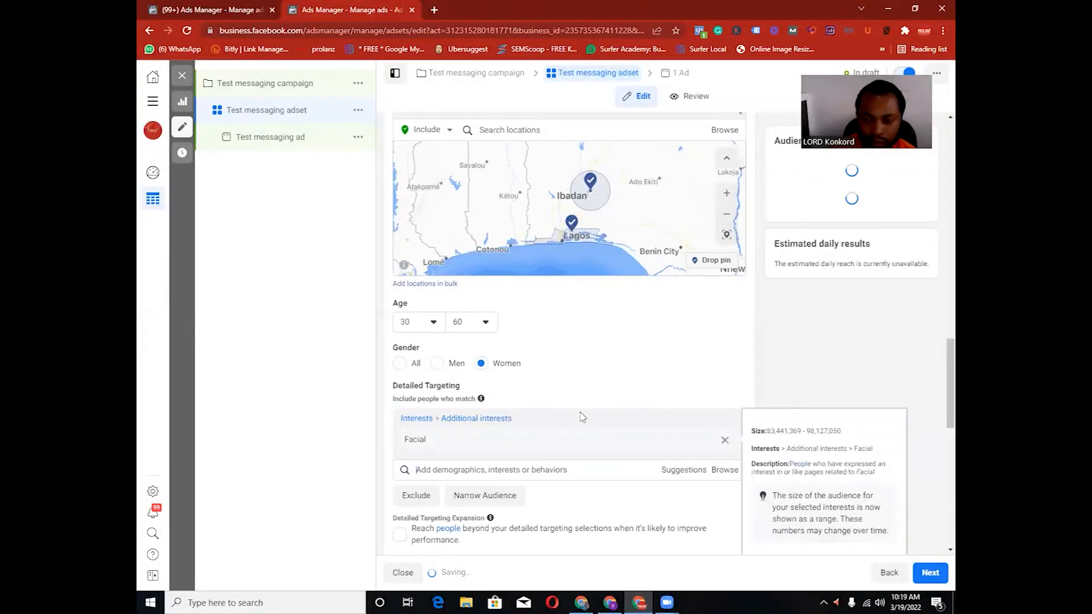
Search the detailed targeting for "skincare" and include the Skin care interest as well.
click(569, 478)
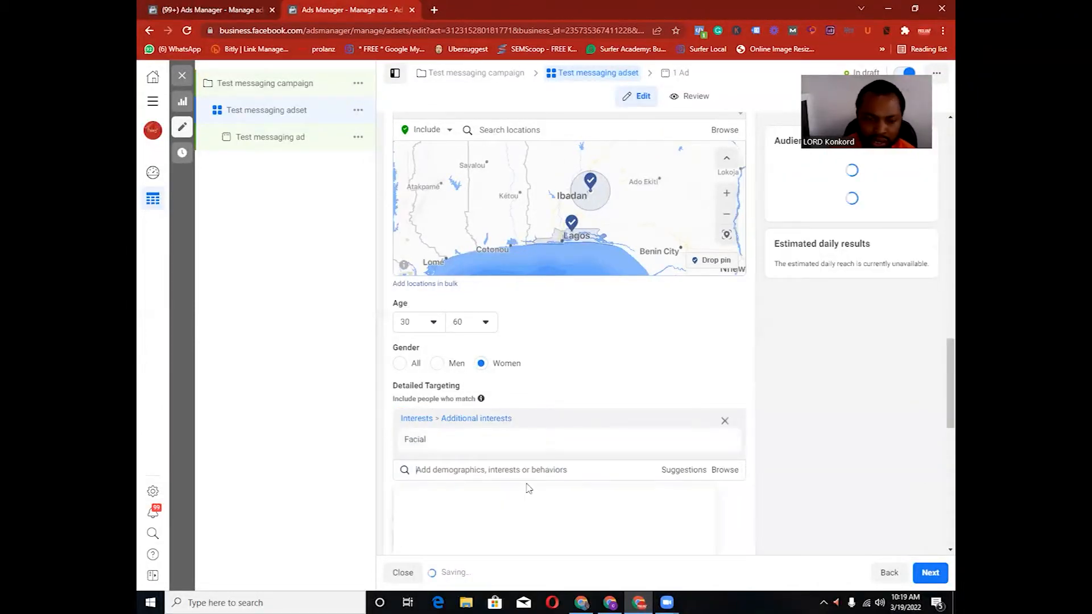
scroll(492, 298, down, 3)
click(491, 294)
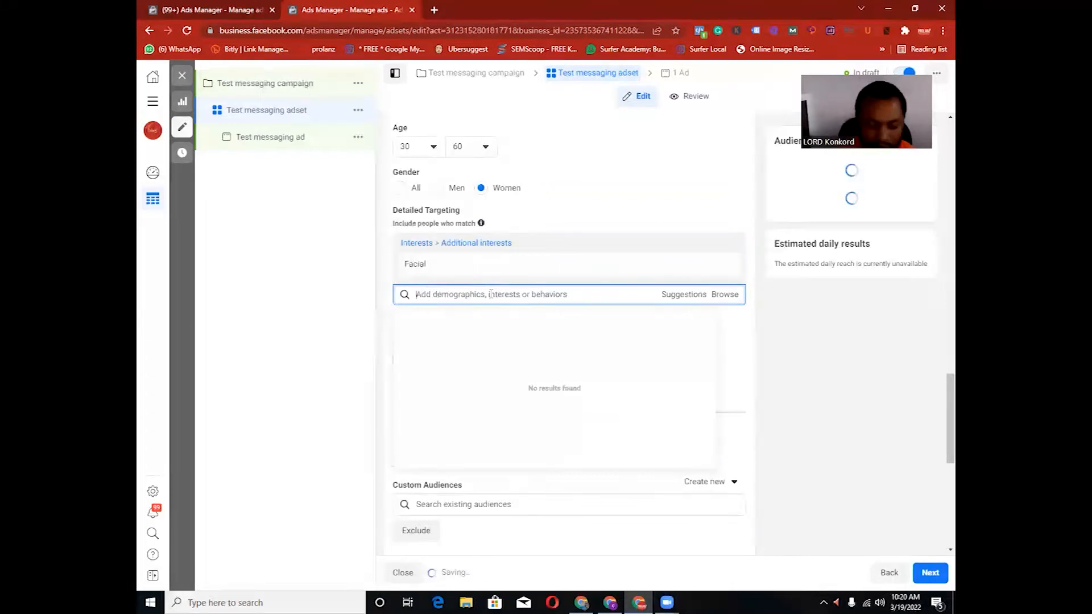
text(skincare)
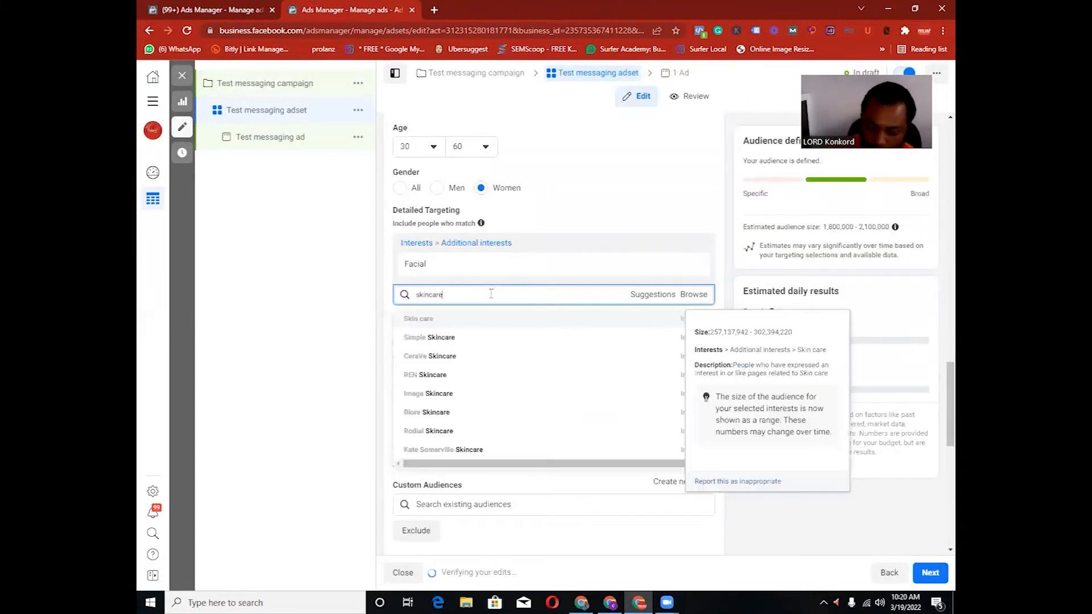
click(462, 320)
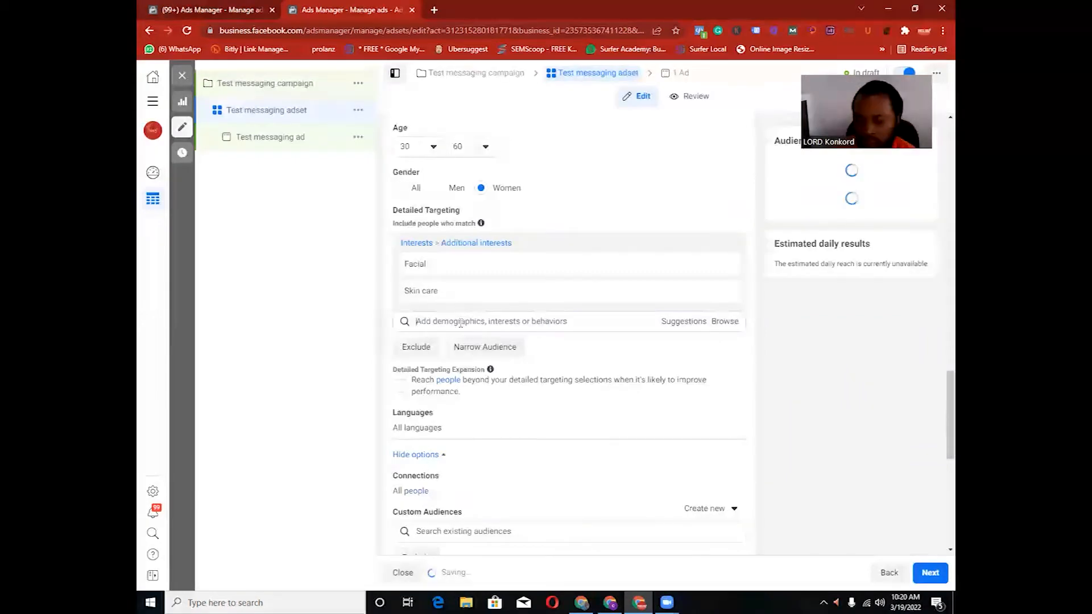
click(460, 322)
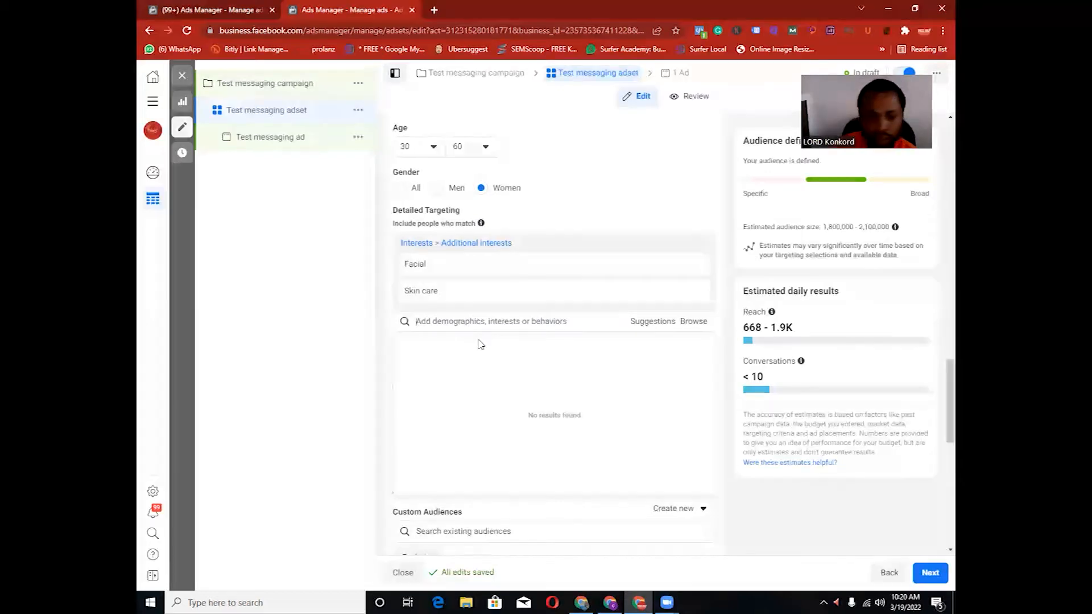
mouse_move(704, 299)
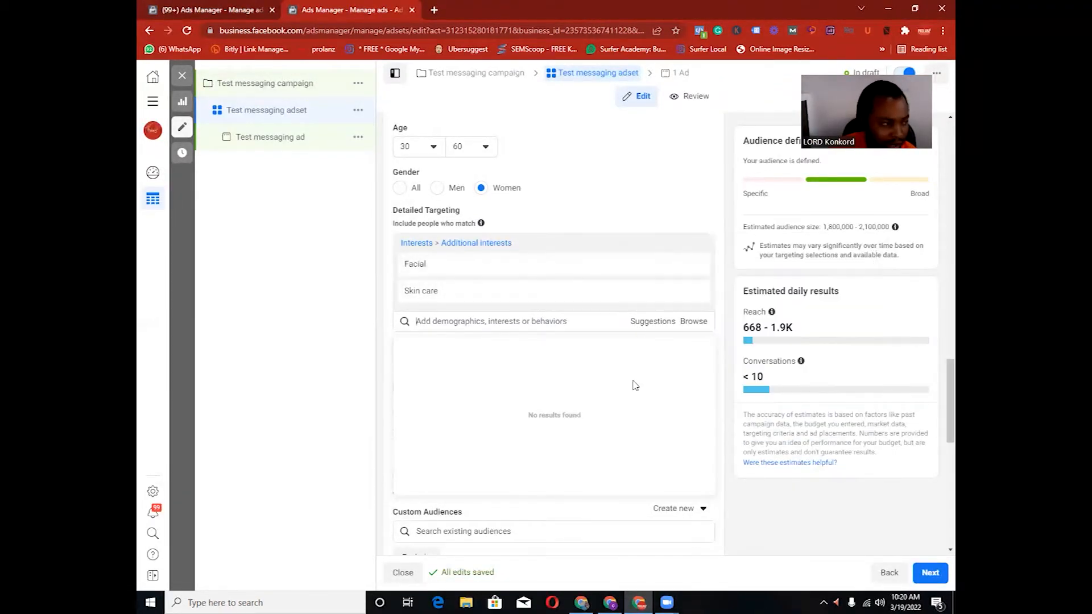
Restrict the manual placements to Facebook News Feed only, deselecting Instagram, Audience network and all other Facebook placements.
scroll(636, 385, down, 9)
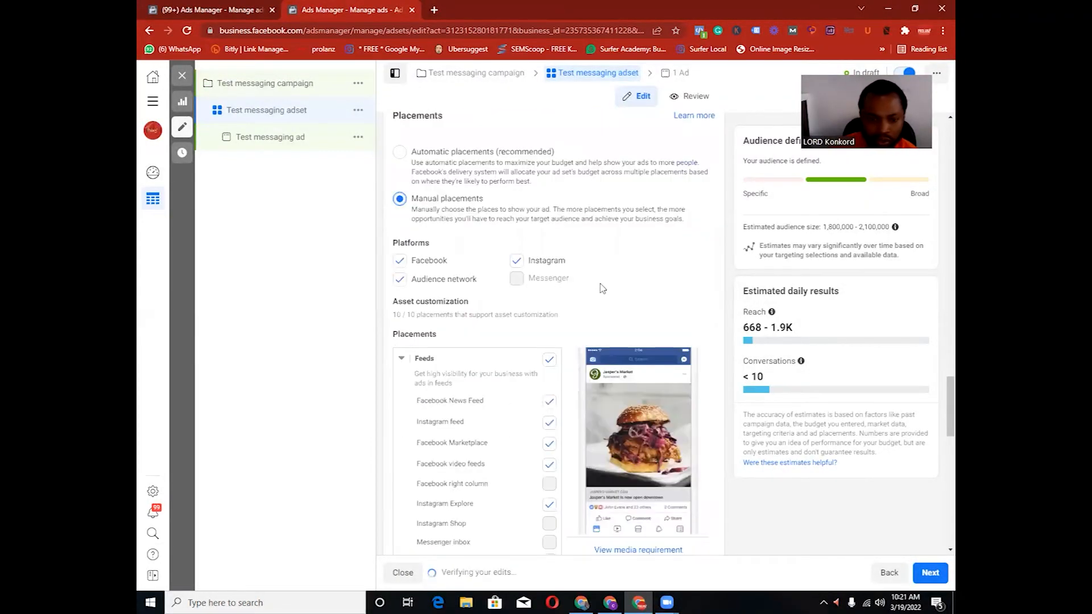
scroll(600, 288, down, 1)
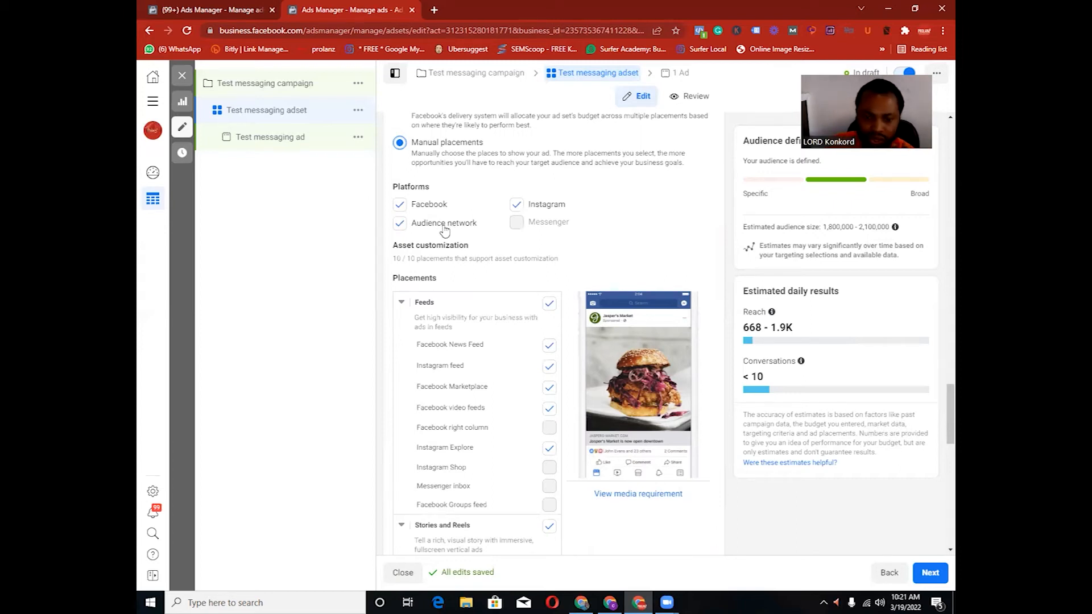
click(401, 207)
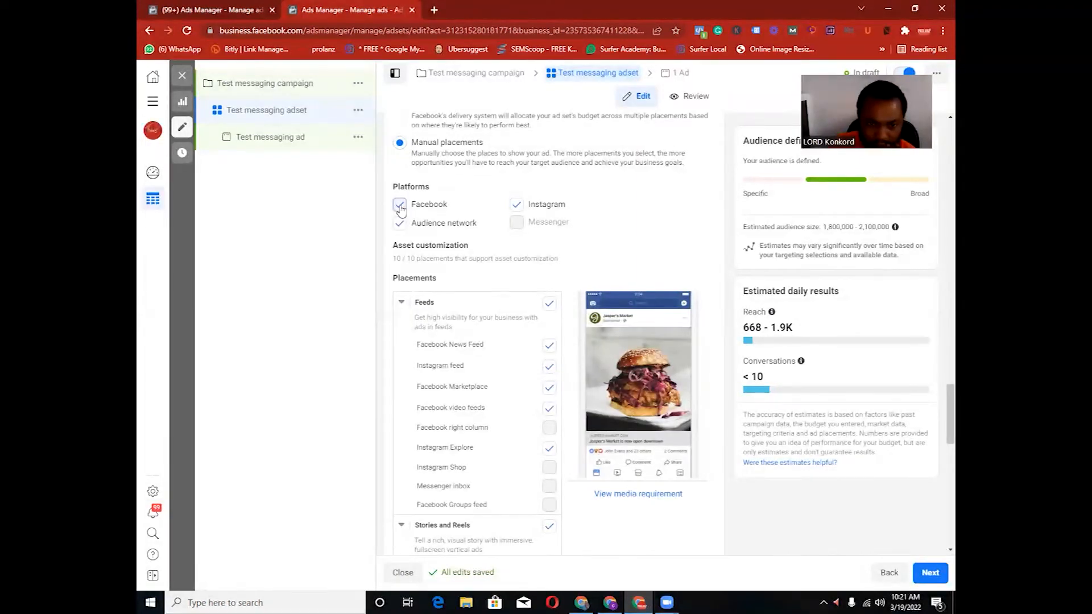
click(401, 208)
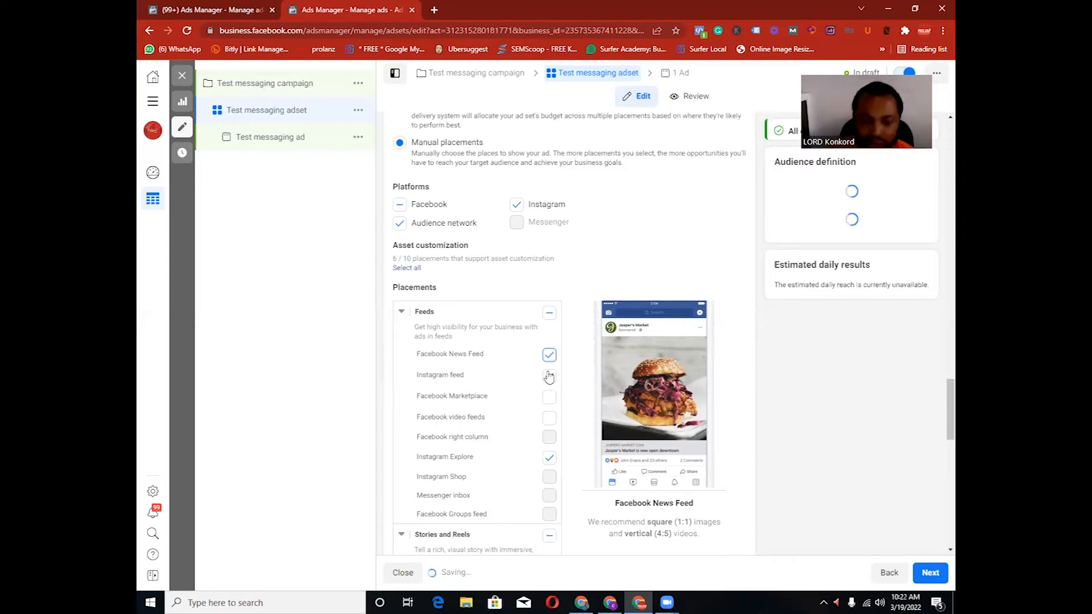
click(549, 376)
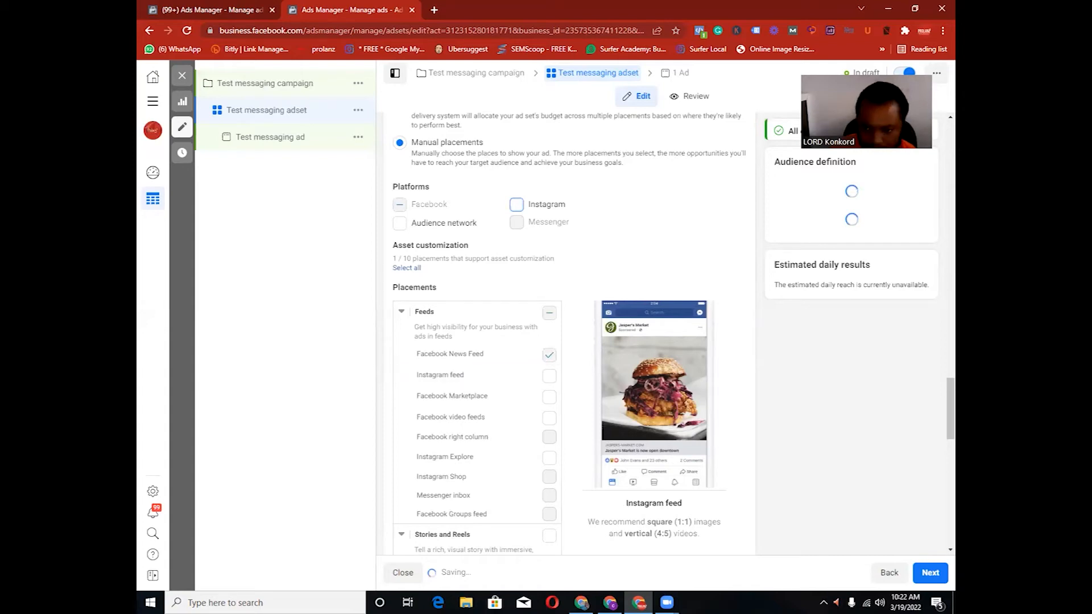
Finish the ad set settings and open the Test messaging ad for editing.
scroll(569, 330, down, 1)
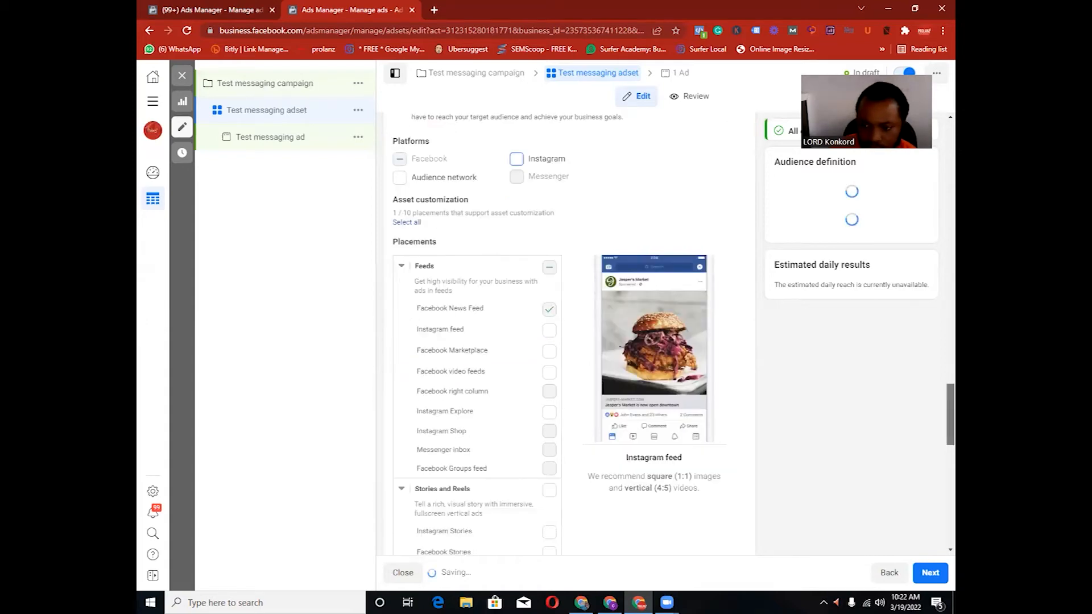
scroll(649, 340, down, 5)
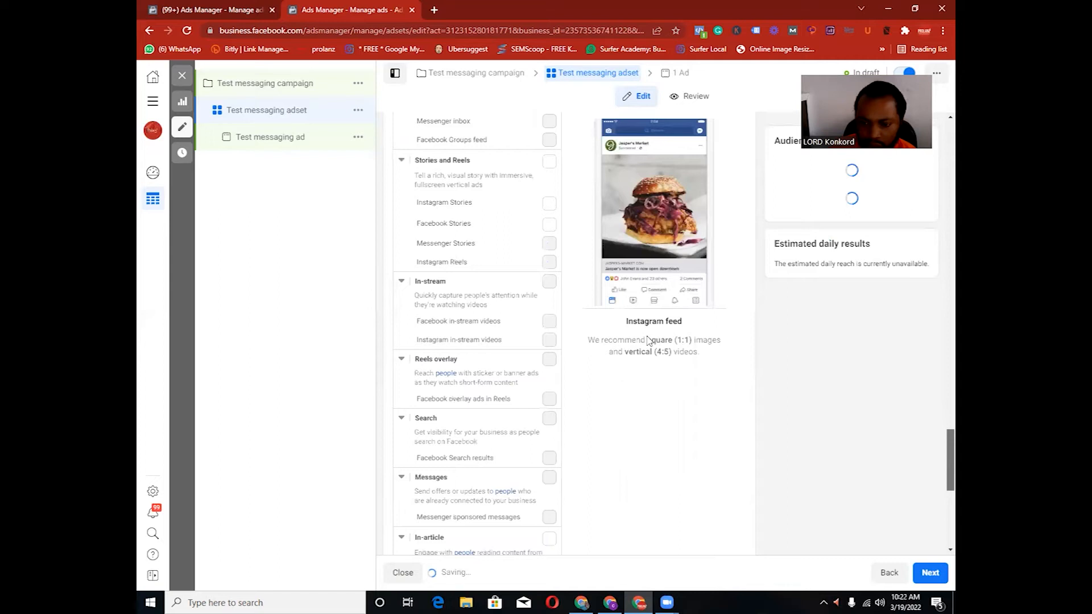
scroll(649, 340, down, 6)
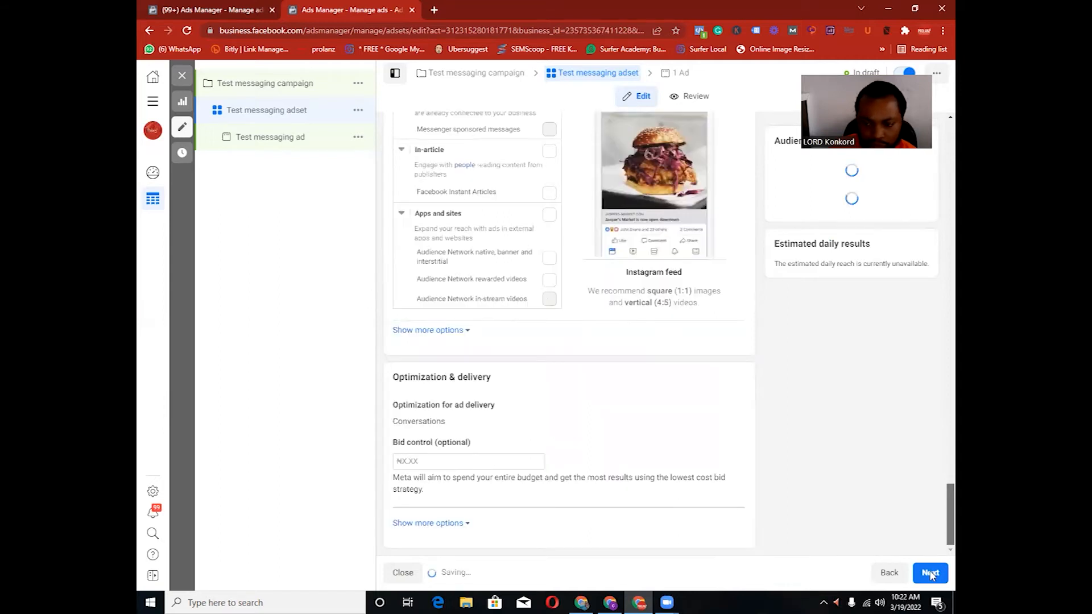
click(931, 573)
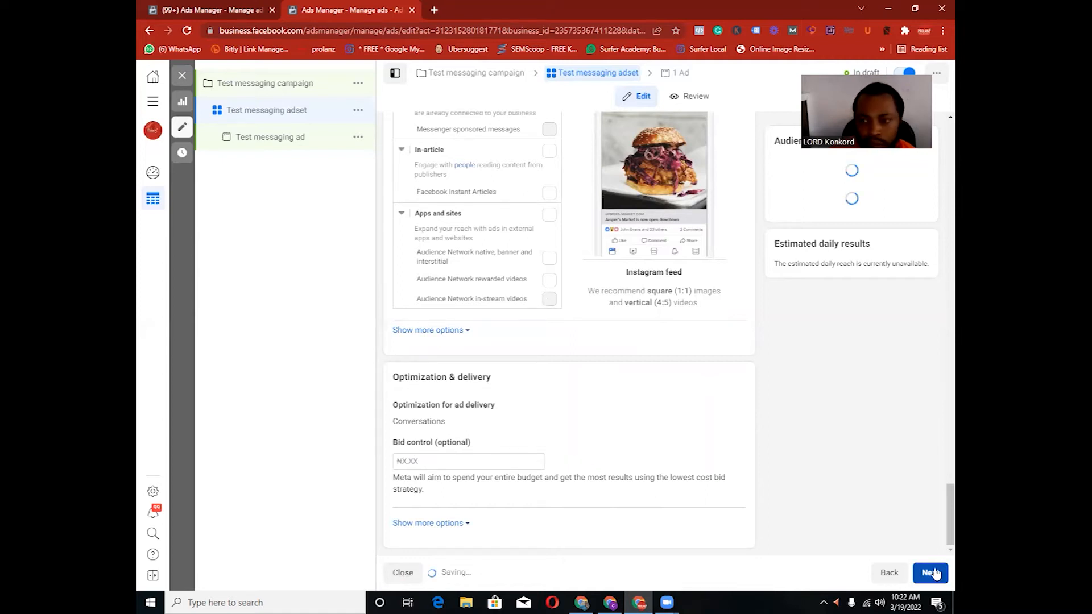
click(286, 147)
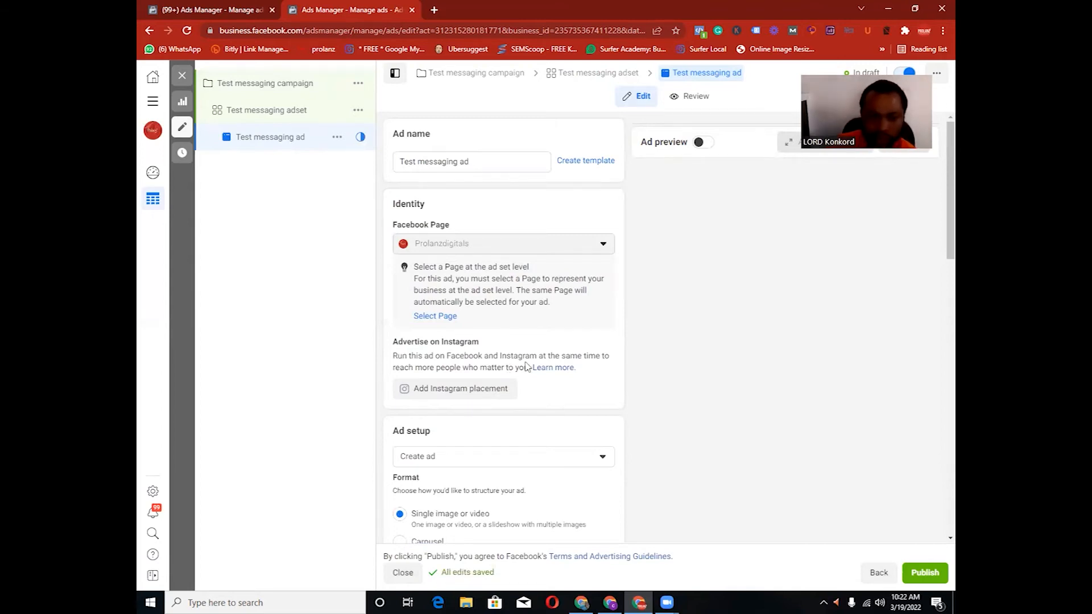
Keep the single image or video format and start adding an image to the ad creative's media.
scroll(529, 367, down, 2)
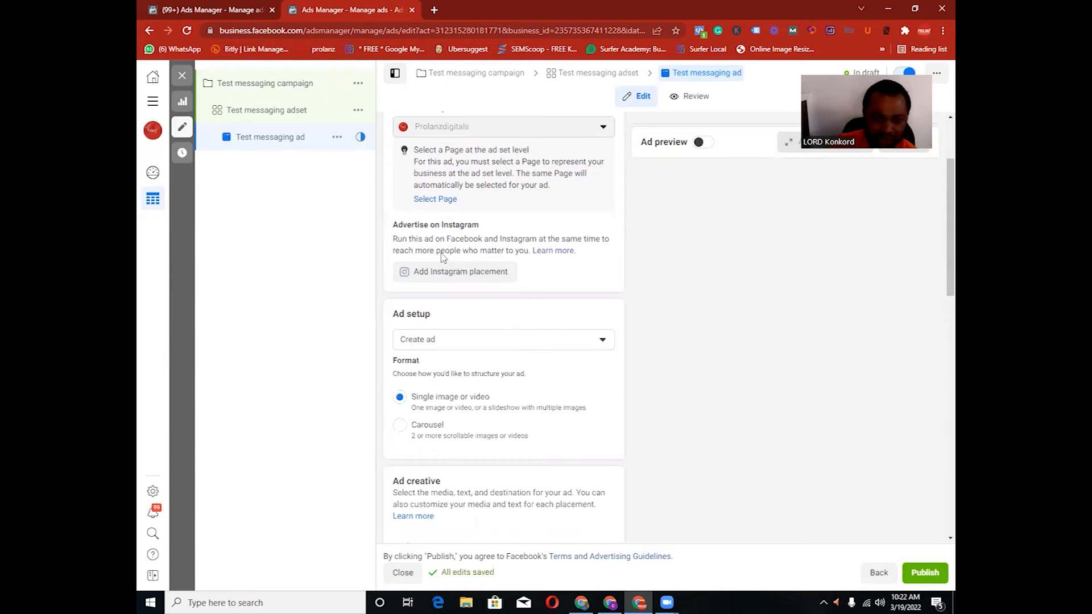
scroll(443, 257, up, 2)
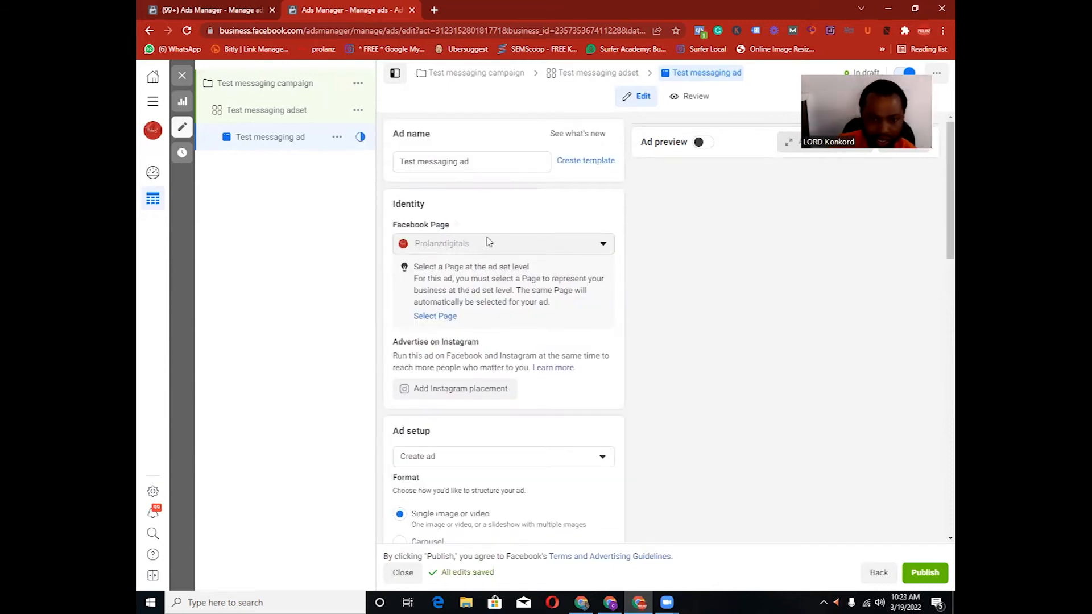
scroll(488, 244, down, 4)
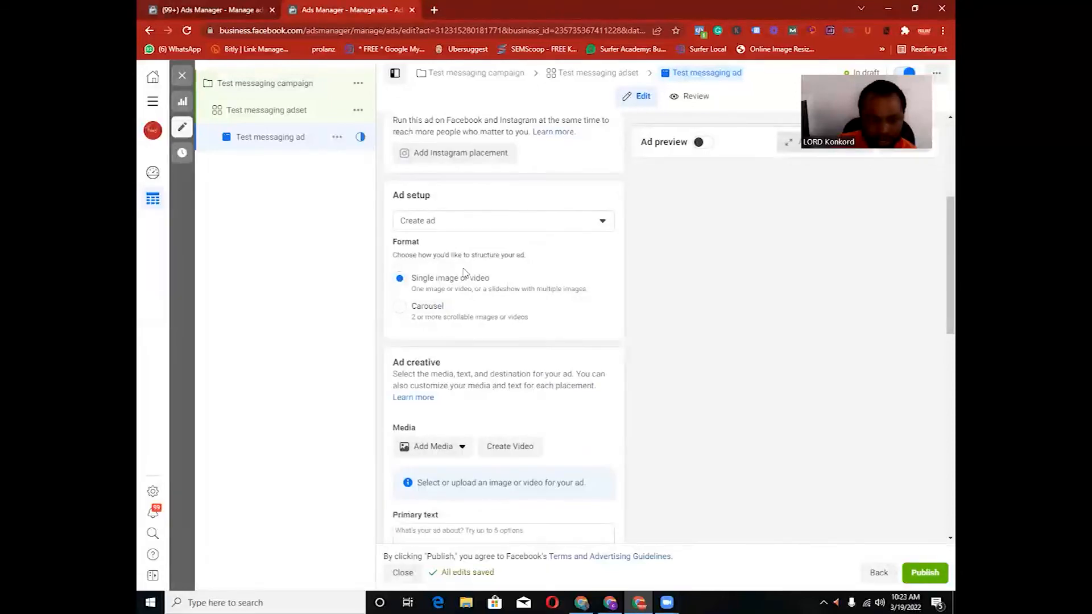
scroll(465, 274, down, 1)
scroll(442, 304, down, 3)
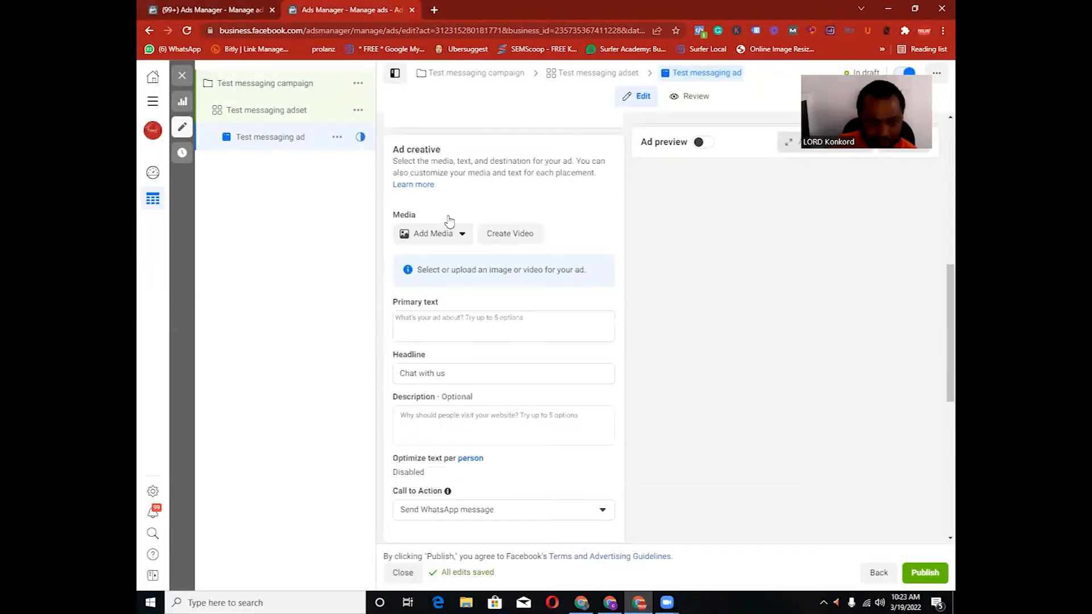
click(450, 215)
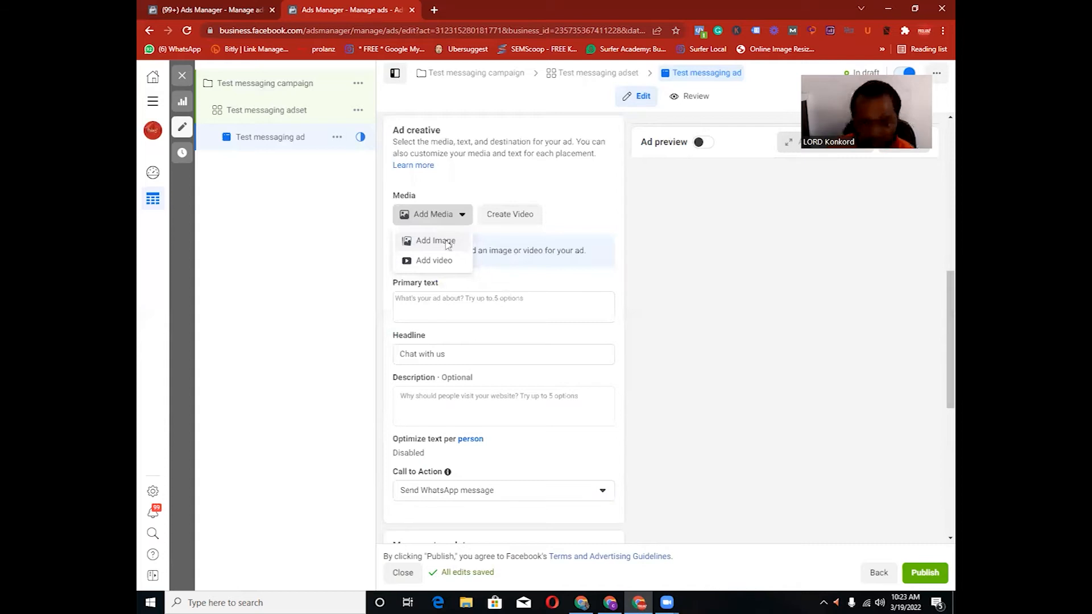
click(447, 243)
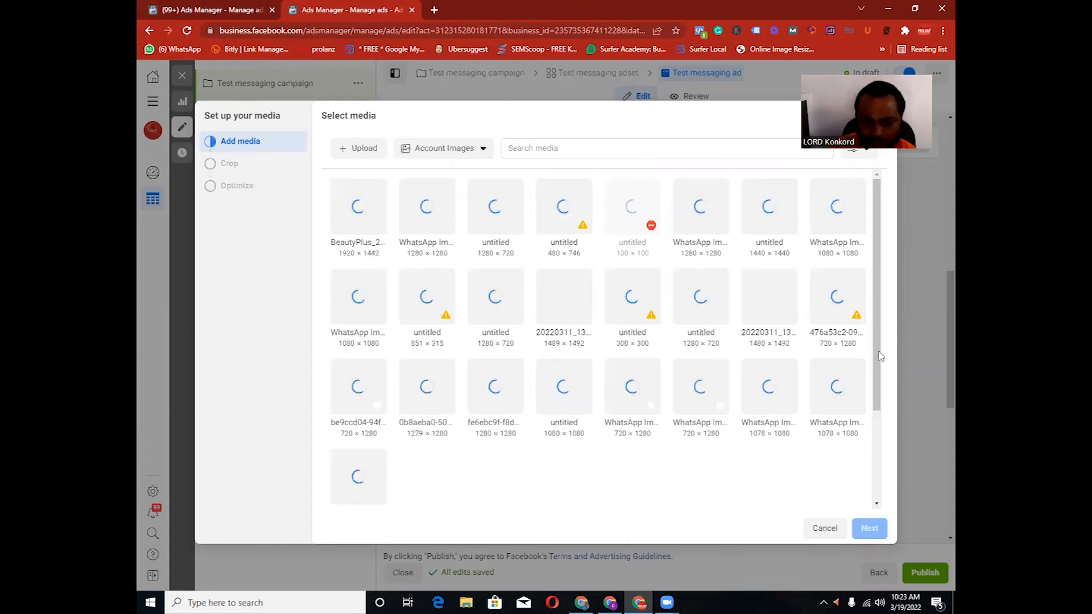
Upload the image file "hurrayyyyy!!!! (3)" from the Downloads folder to the account images.
scroll(880, 356, down, 1)
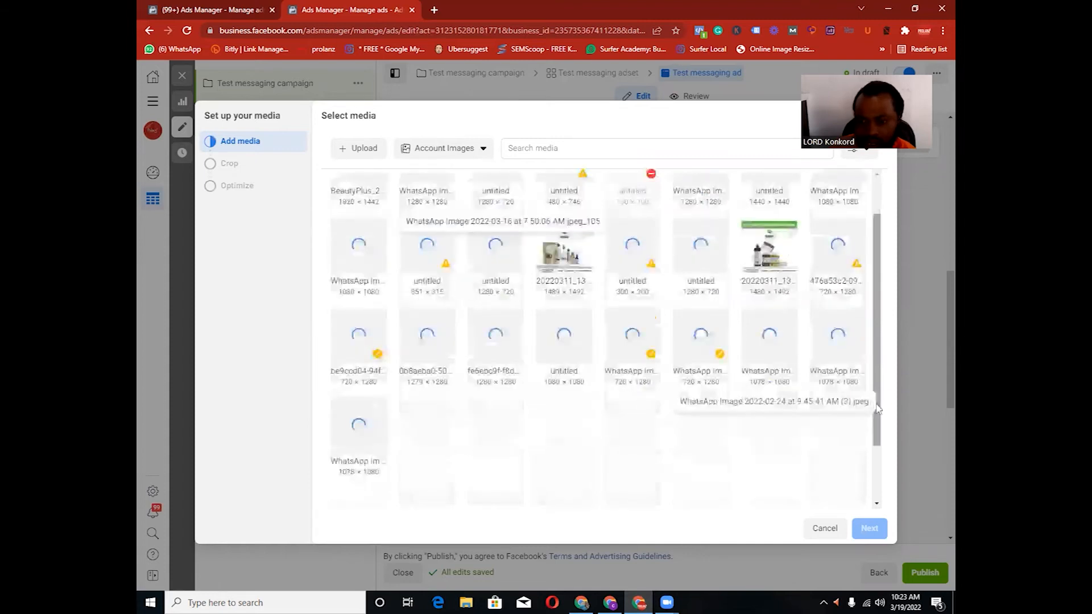
scroll(594, 355, up, 1)
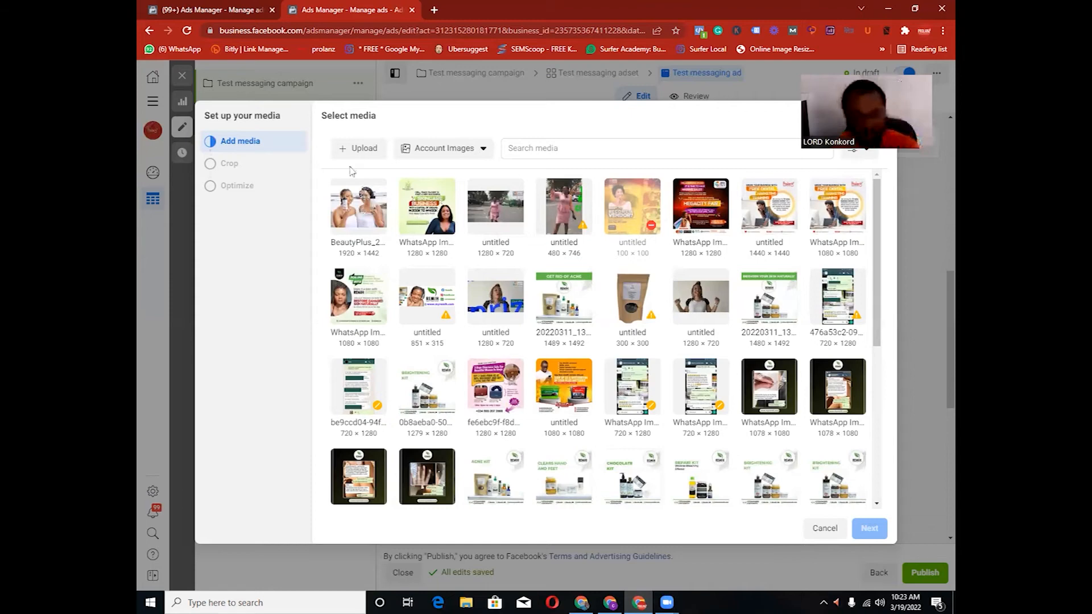
click(359, 151)
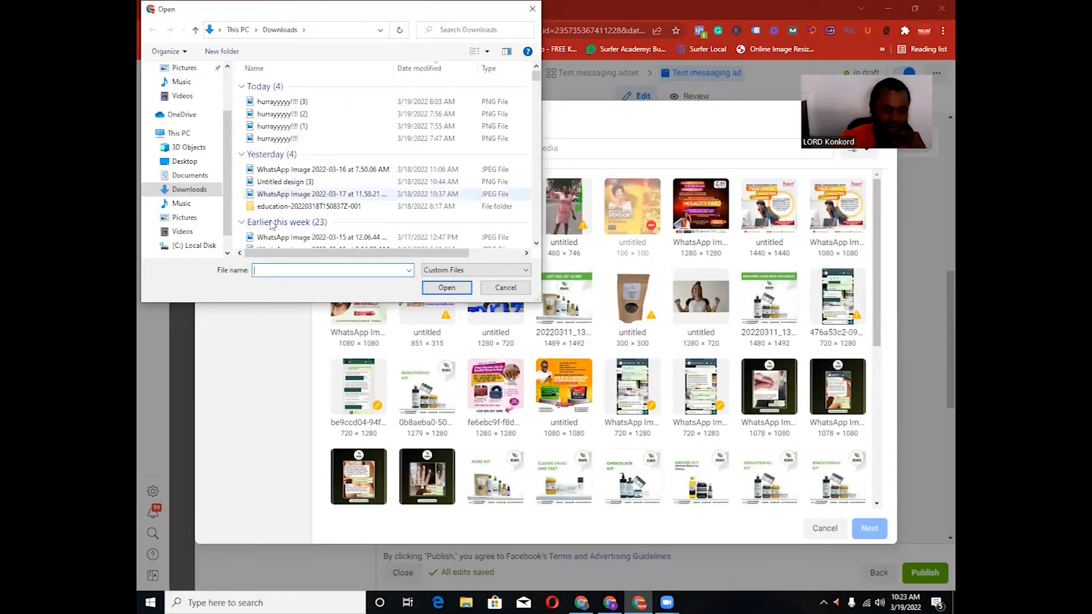
click(306, 102)
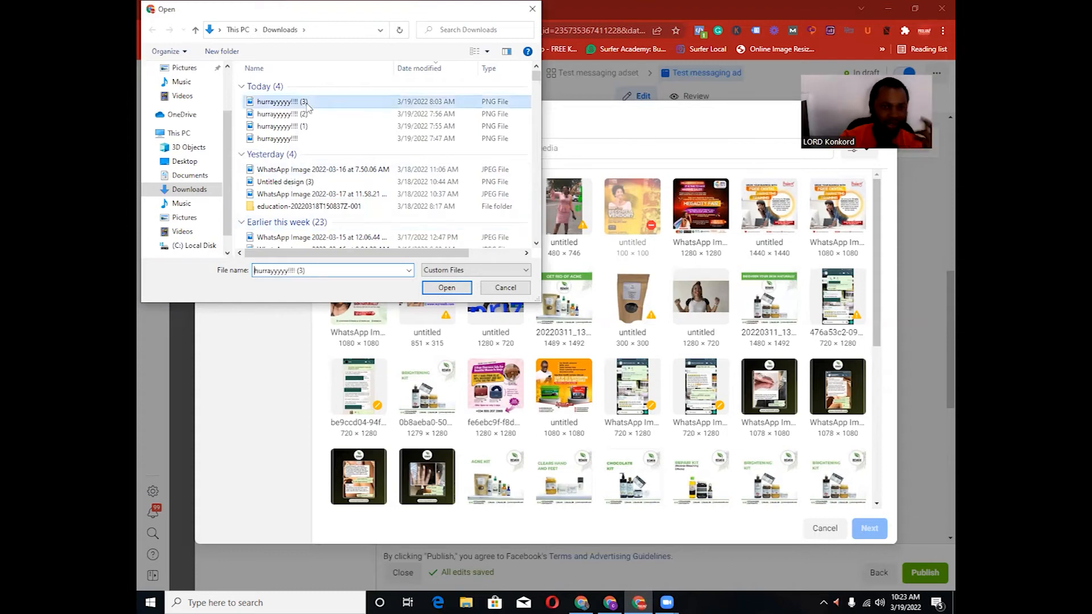
click(447, 288)
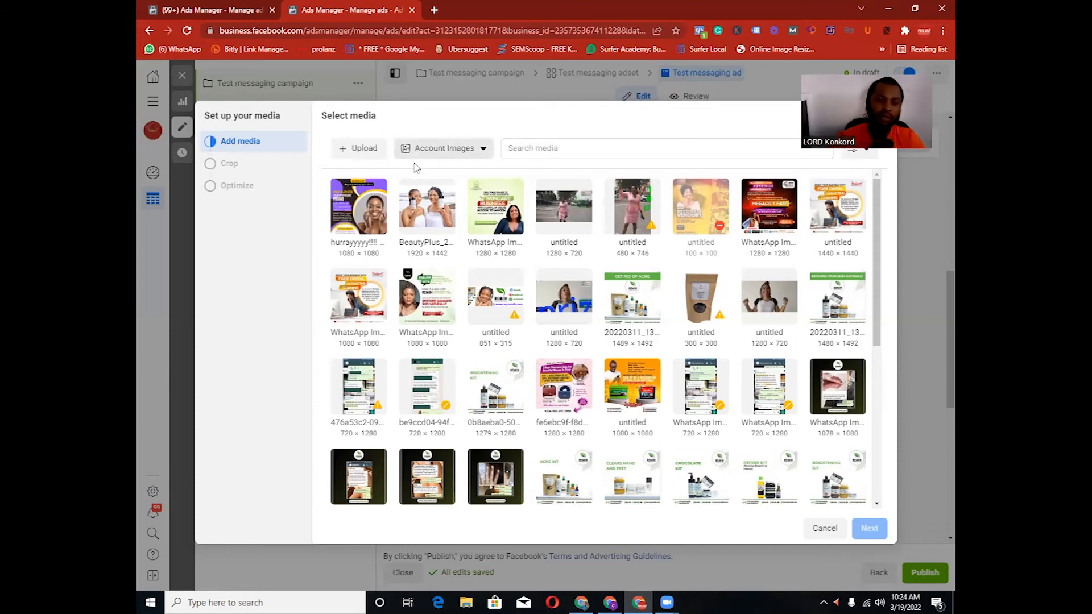
Try to use the 1920 × 1442 BeautyPlus account image as the ad's media.
click(364, 216)
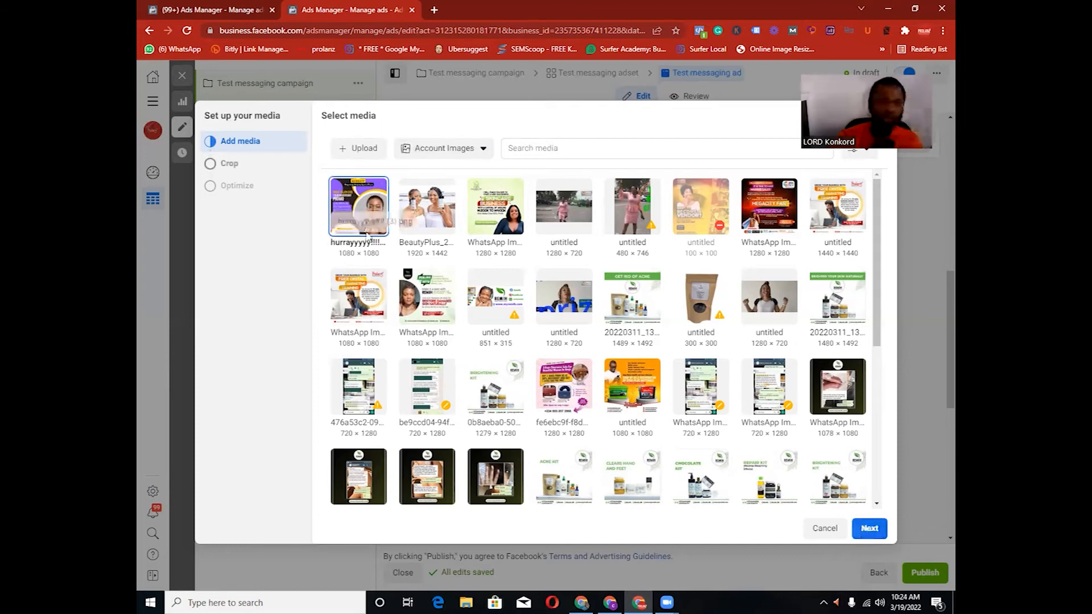
click(431, 219)
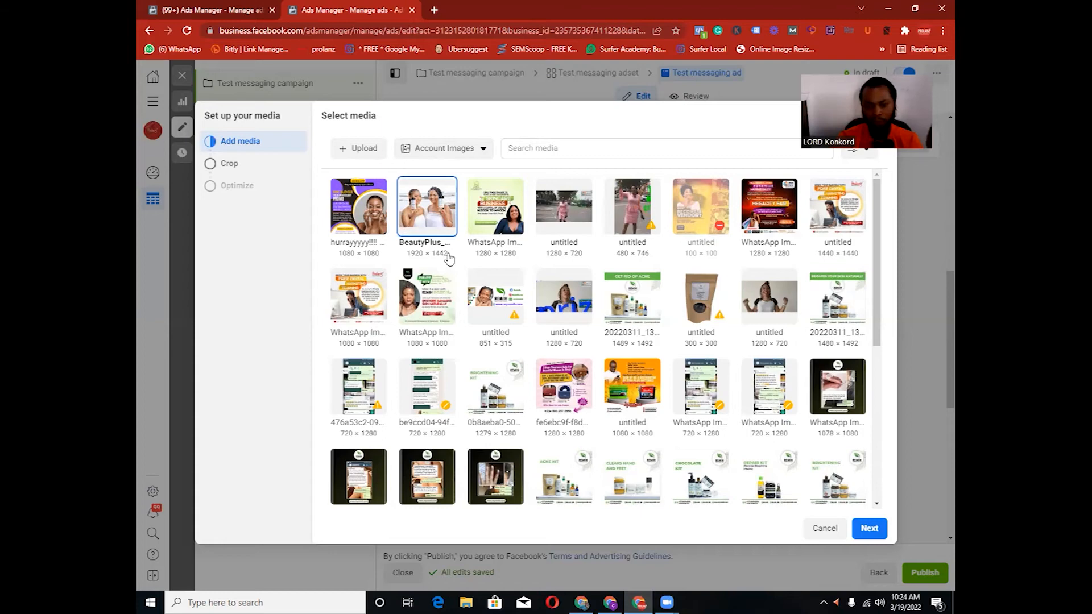
click(866, 530)
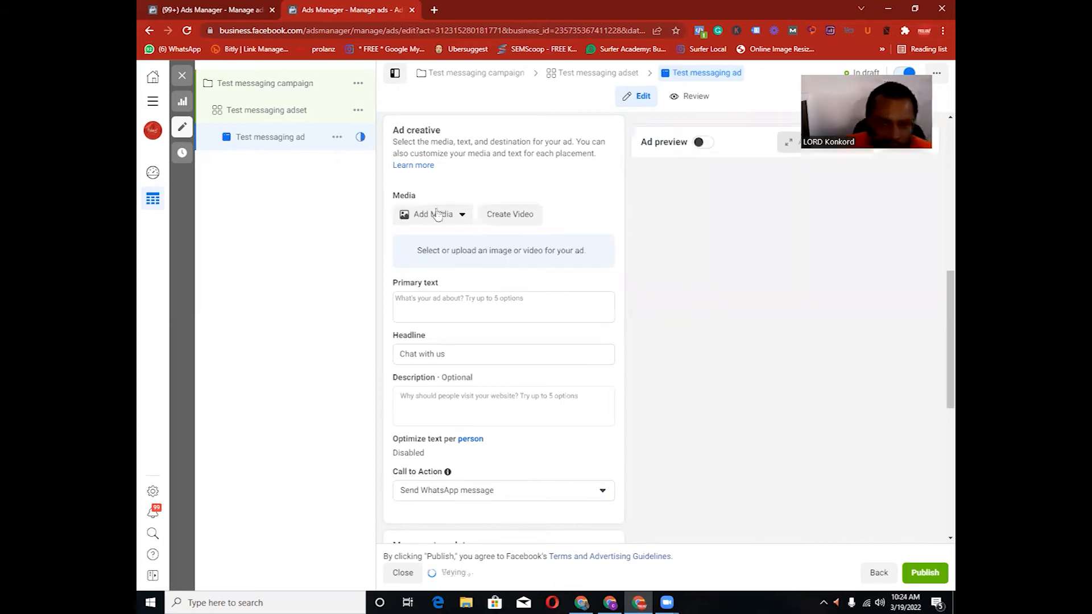
Add the BeautyPlus account image as the ad's media, using the recommended 1:1 crop for Feeds.
click(439, 249)
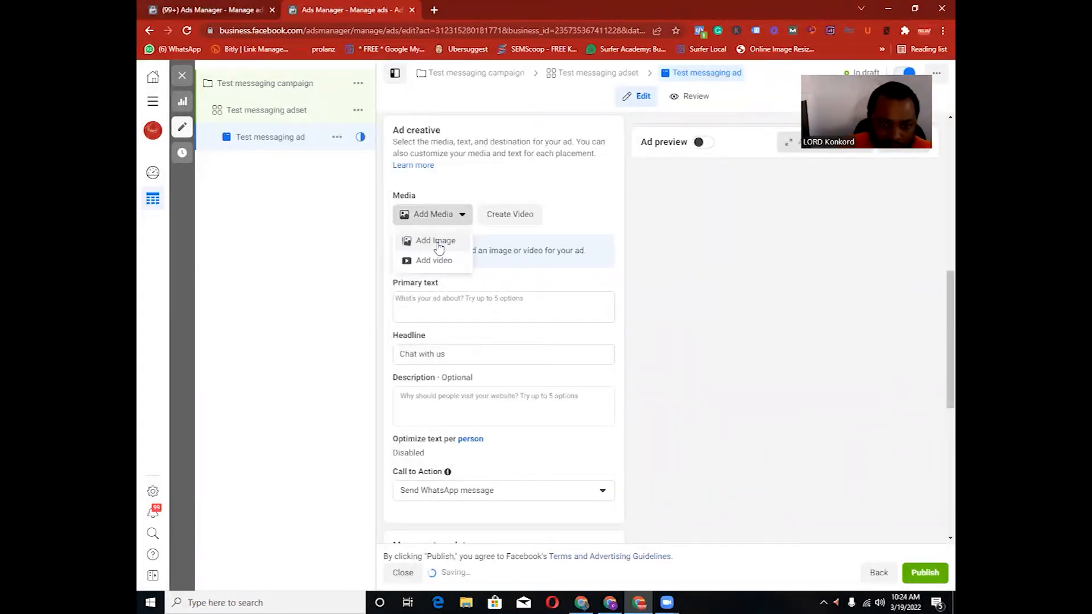
click(438, 245)
click(426, 212)
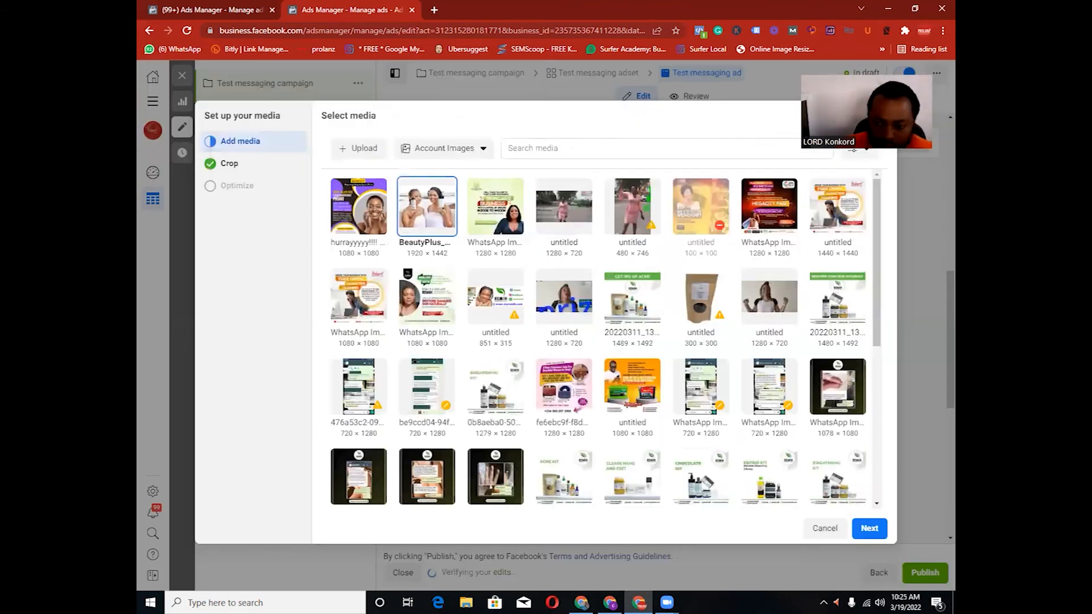
click(870, 529)
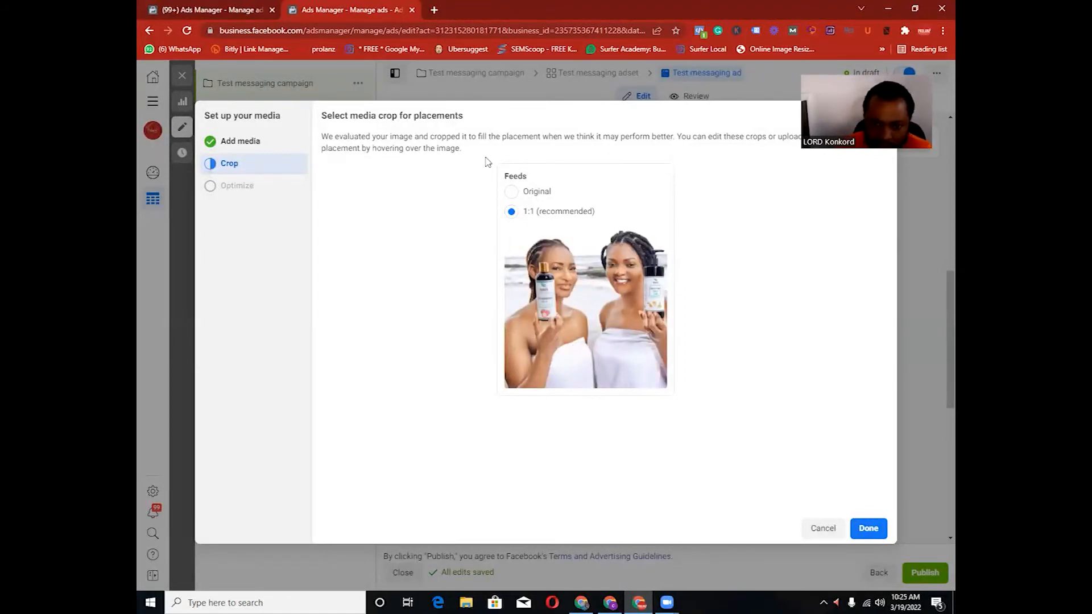
click(511, 192)
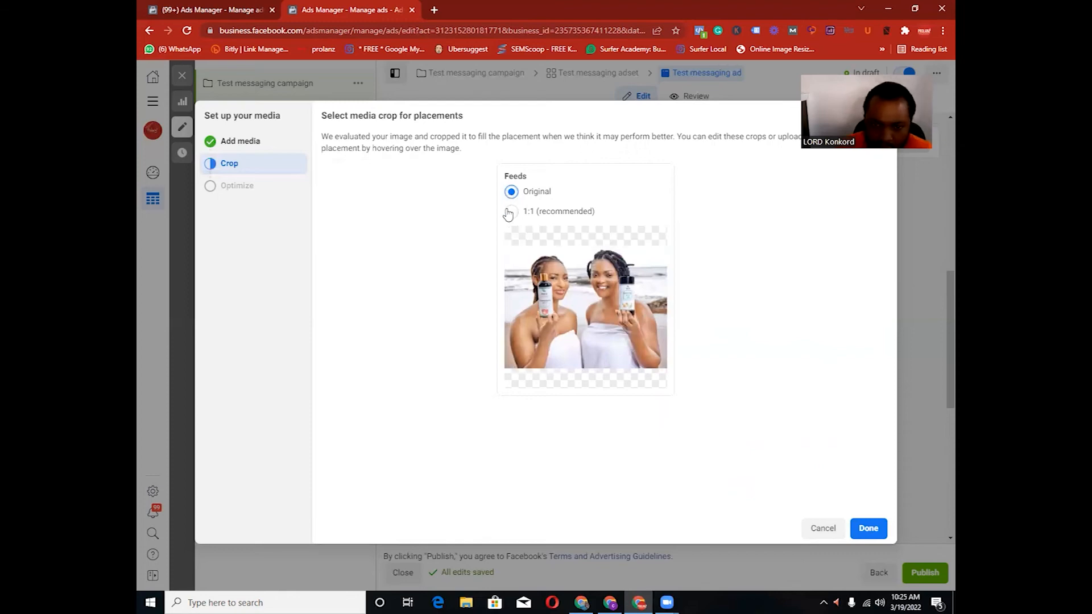
click(510, 212)
click(863, 531)
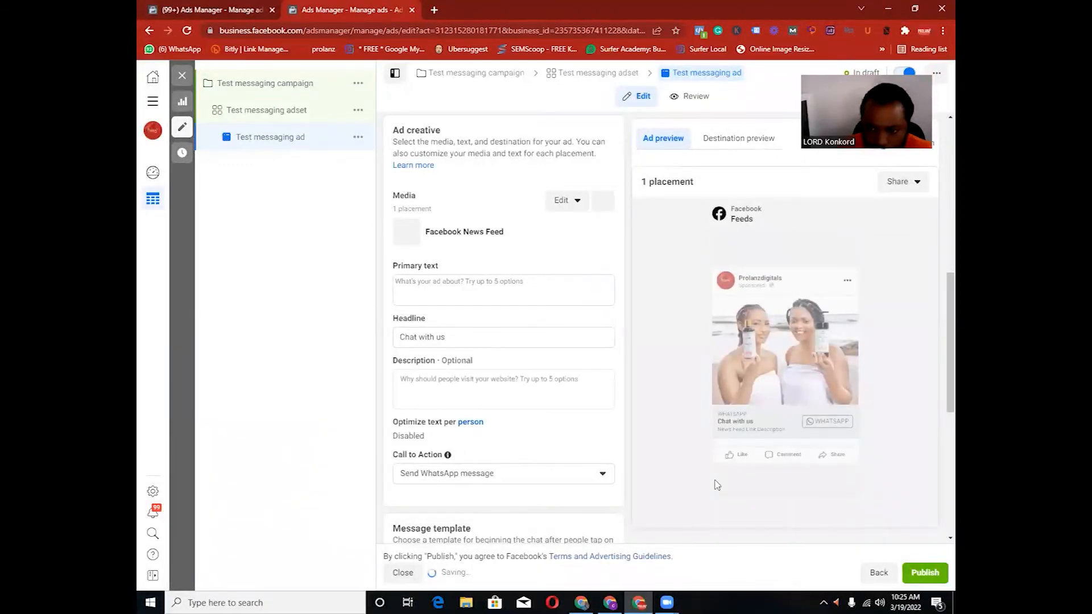
Add the suggested Goat Milk Bar Soap primary text and change its opening line to "Ever heard of the wonders of Remih anti-aging cream?".
click(447, 286)
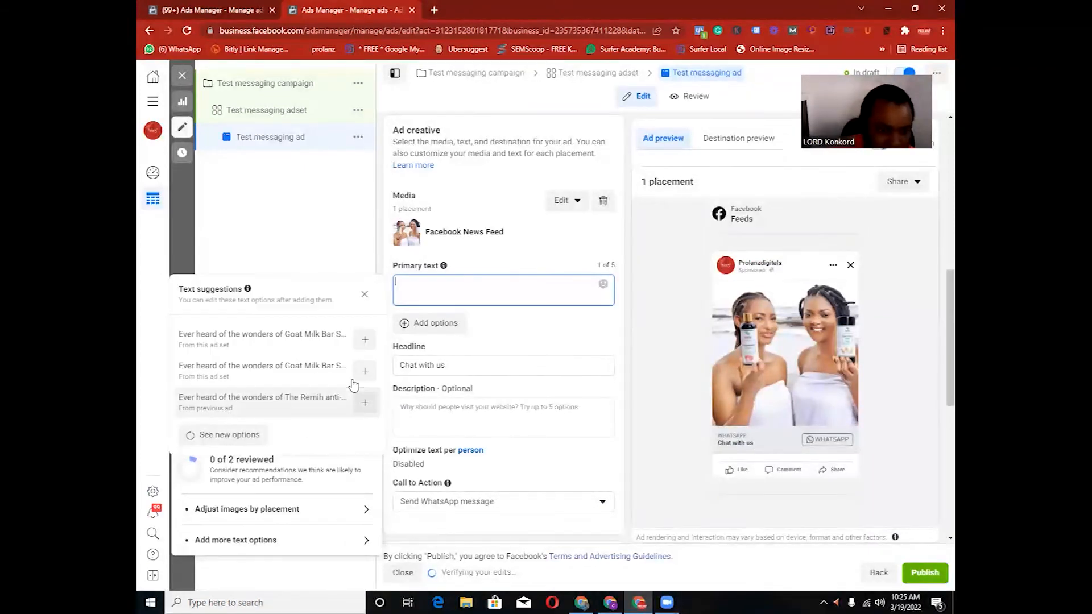
click(364, 342)
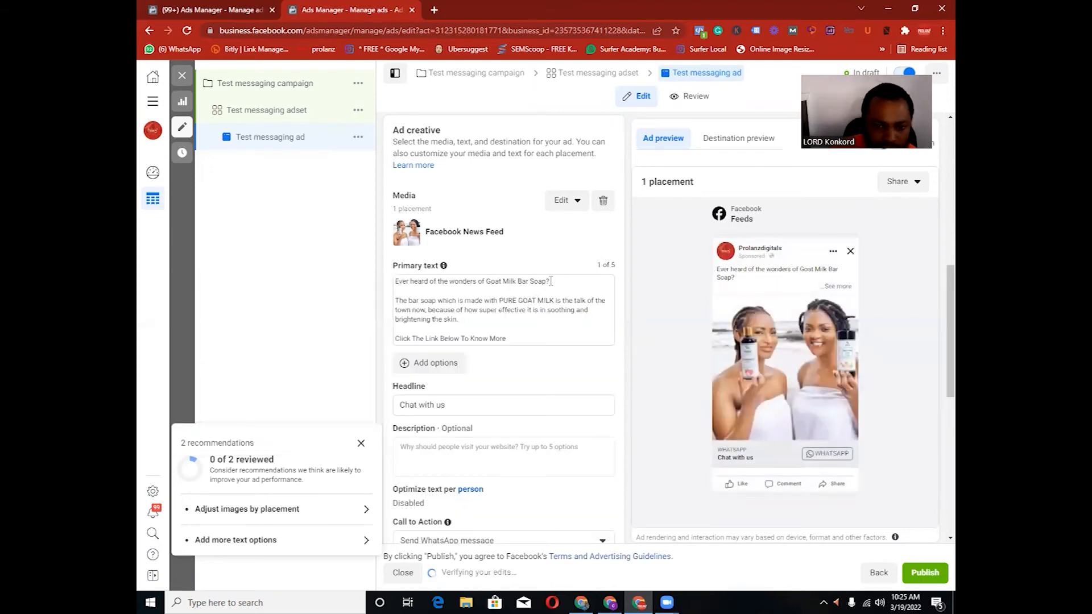
drag(551, 281, 489, 283)
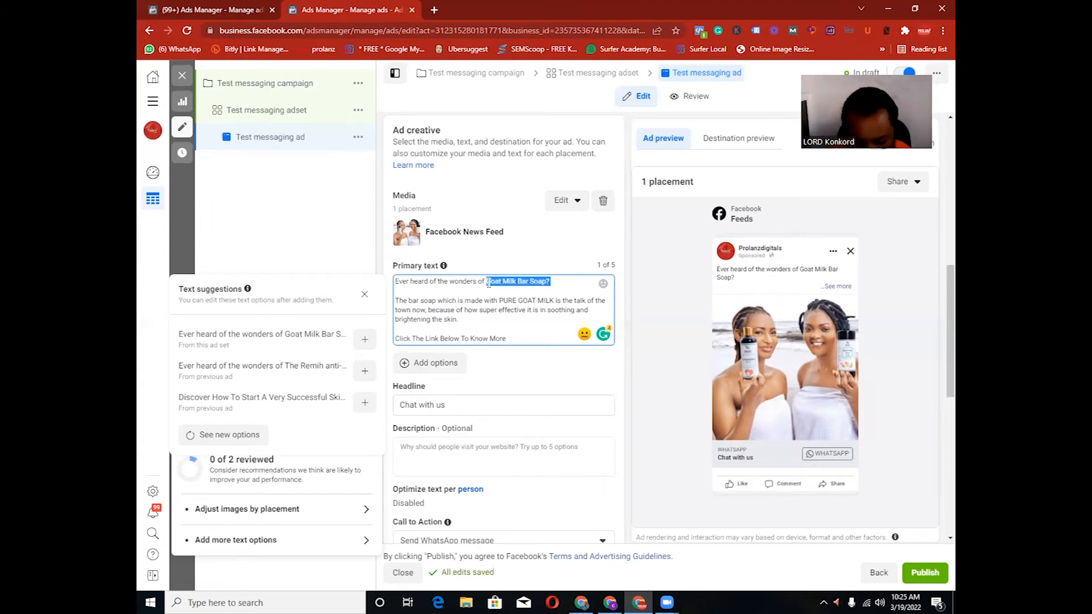
text(the wonders of Remih)
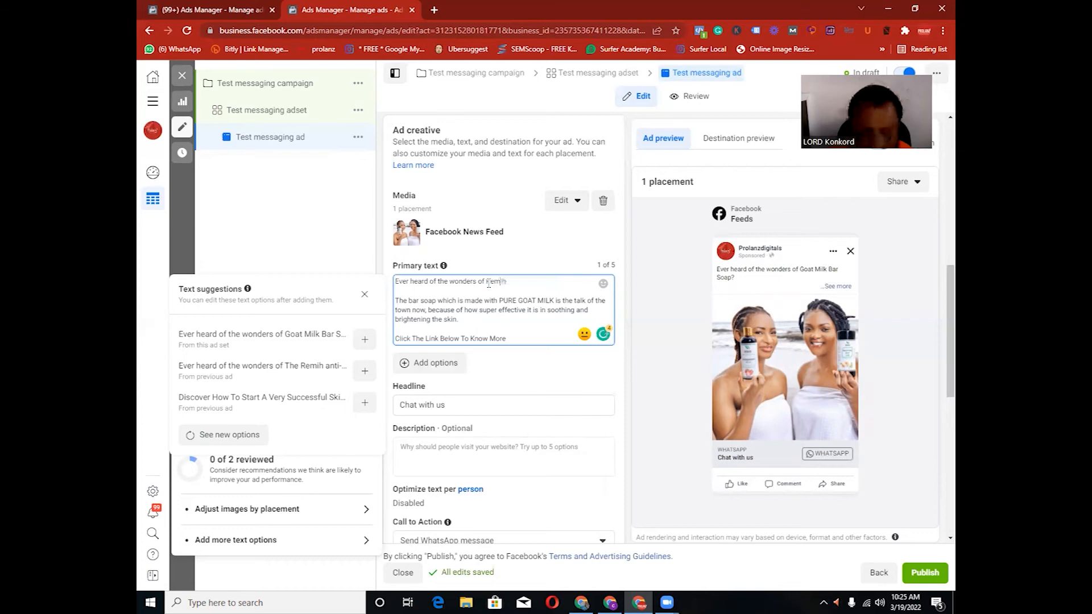
text( a)
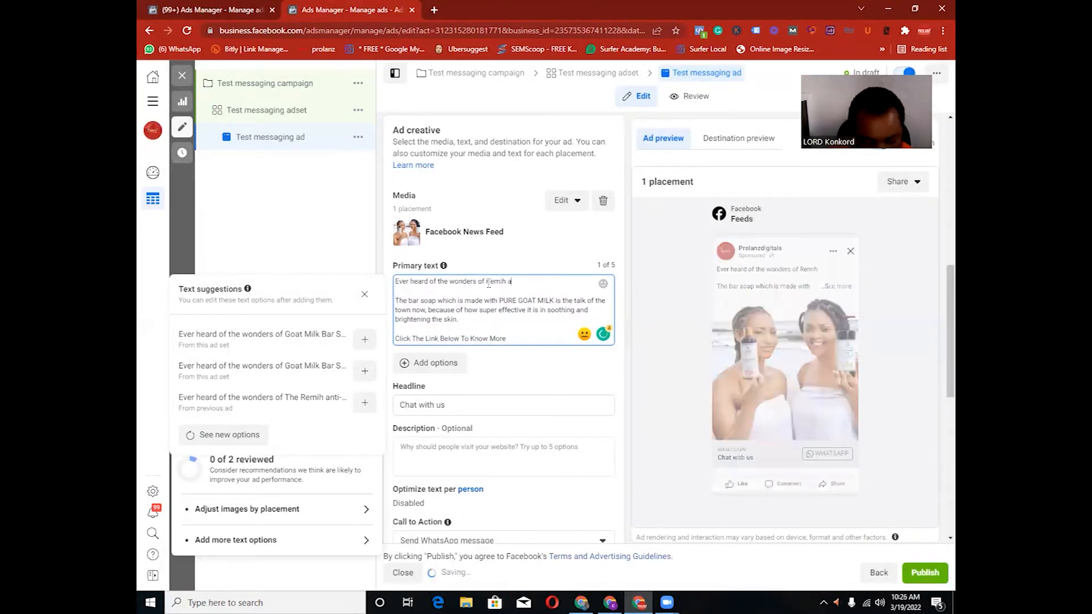
text(nti-)
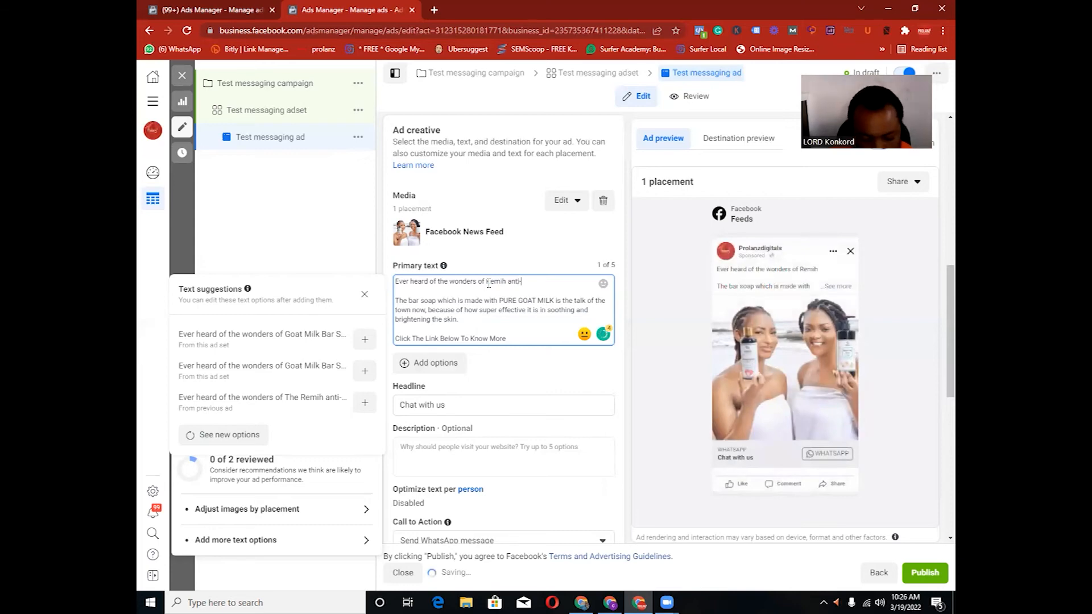
text(aging cream?)
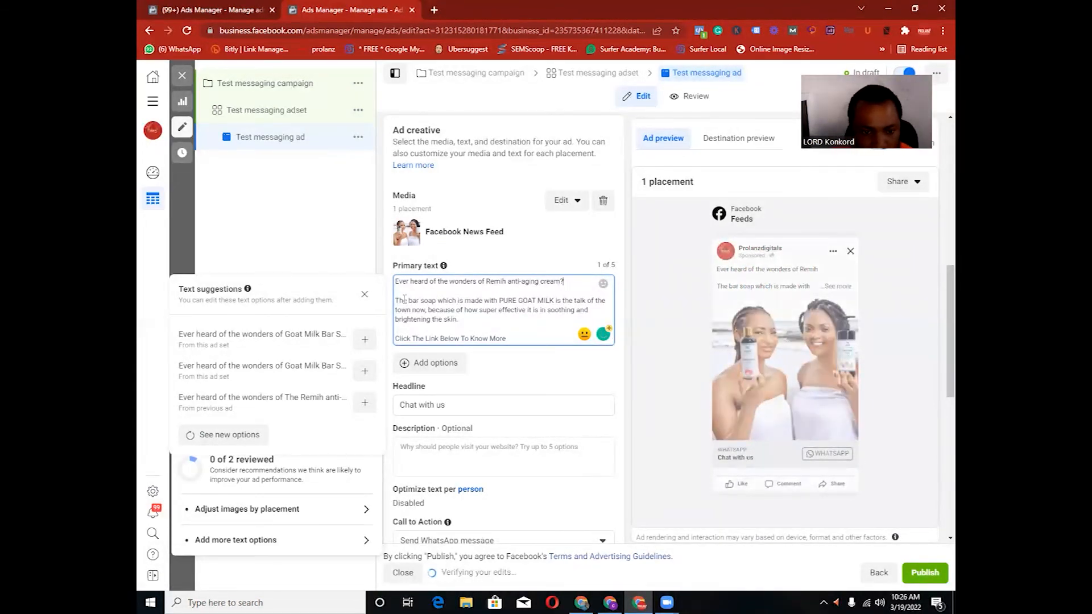
Reword the second paragraph's start to "This anti-aging cream is made with PURE GOAT MILK and it is the talk of the town now".
drag(405, 300, 456, 300)
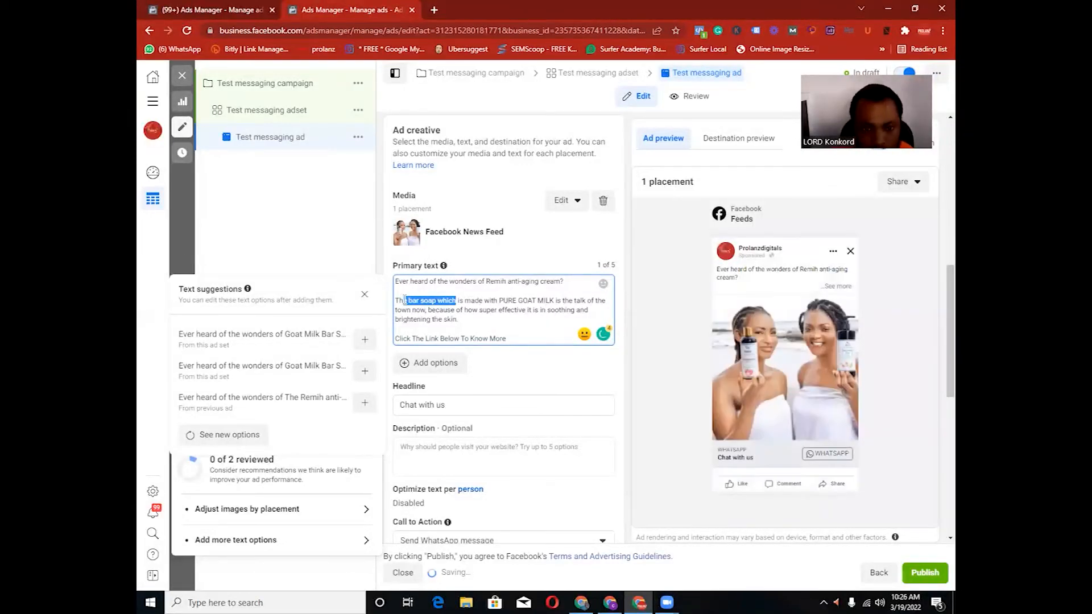
text(anti-aging cream)
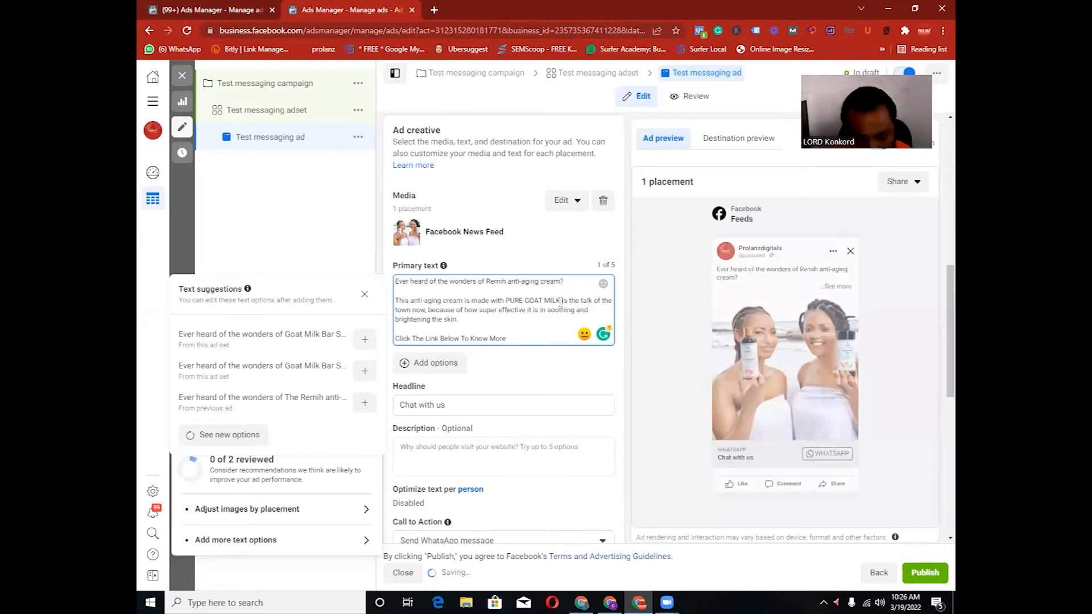
click(560, 302)
text(and it)
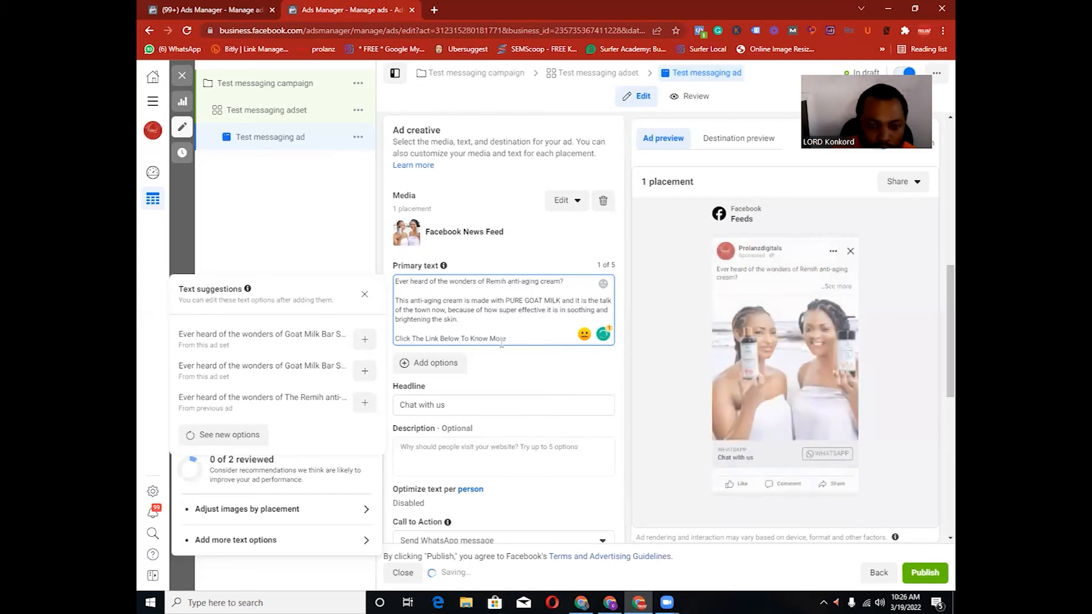
Replace the primary text's closing line "Click The Link Below To Know More" with "Enjoy 30% discount if you place order today".
triple_click(396, 338)
key(BackSpace)
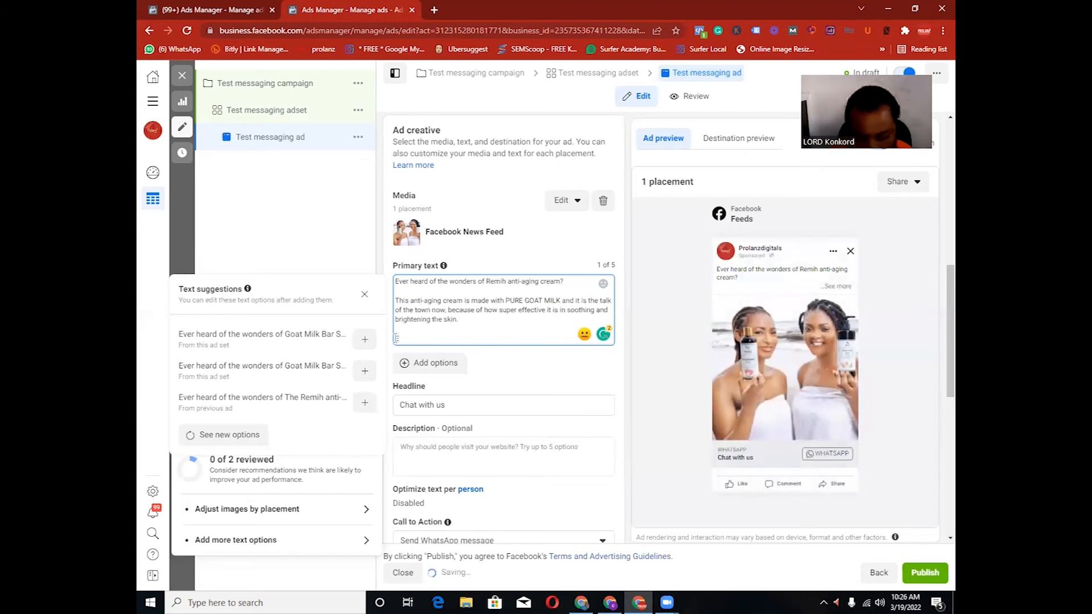
text(Enjoy 30)
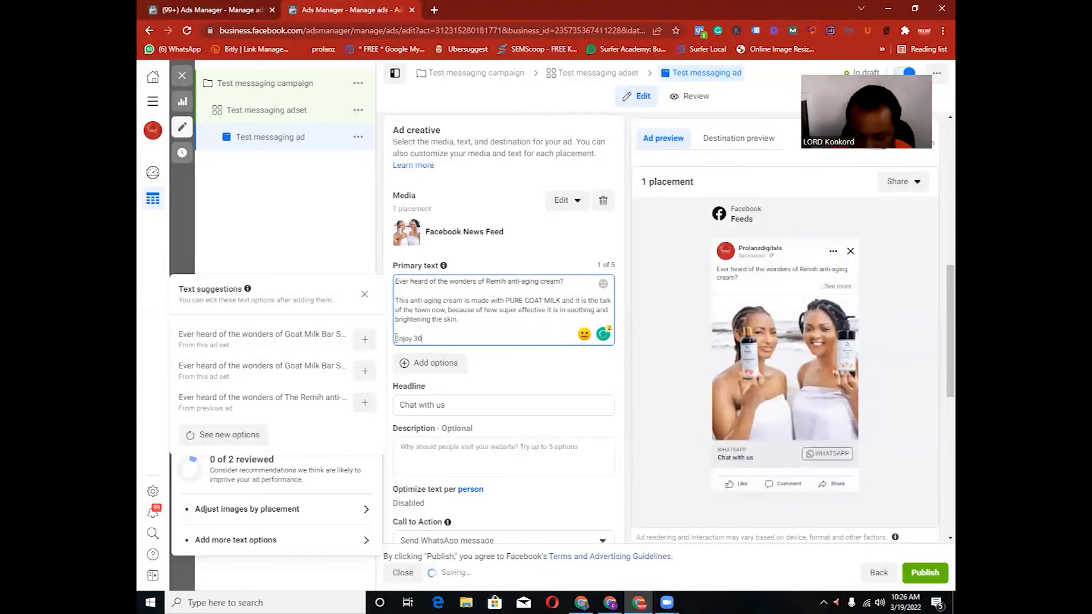
text(%)
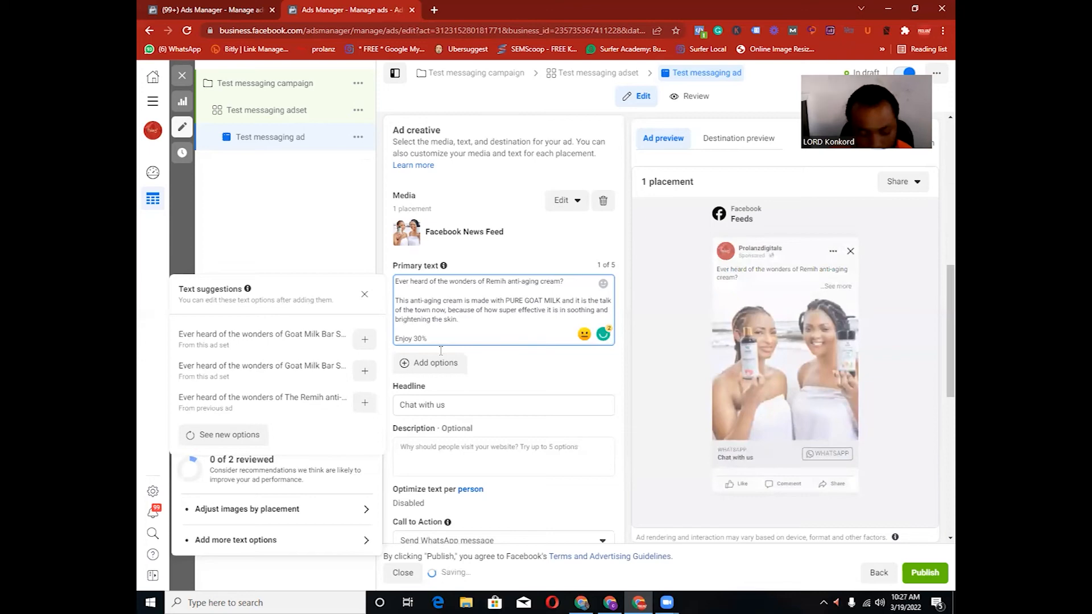
text(discount if you place order today)
Add the price lines "Normal price is N15k" and "Today's price is N10k" below the discount offer, after a blank line.
key(Return)
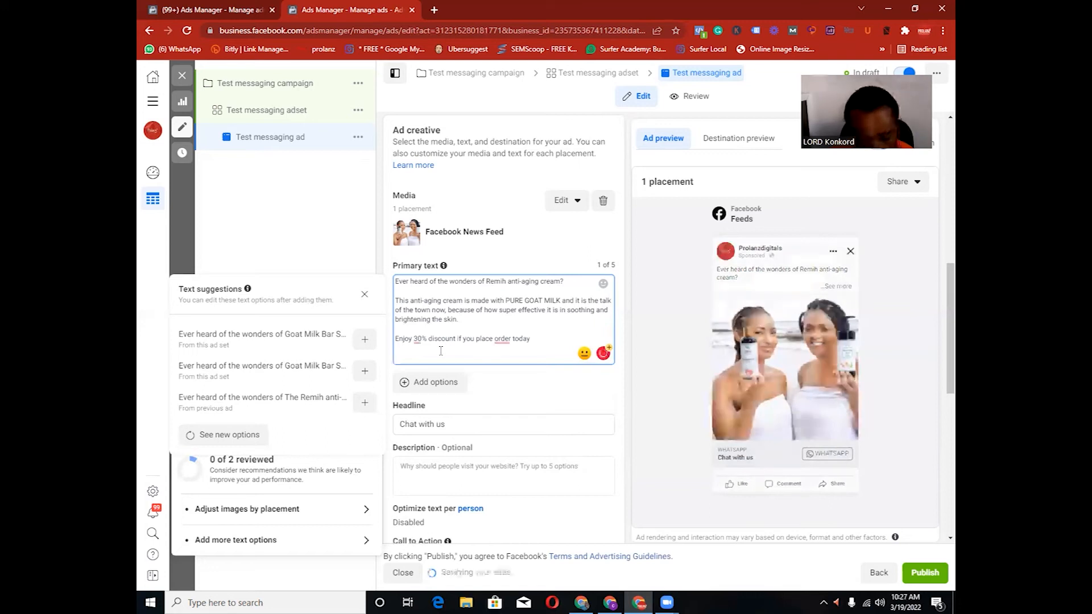
text(O)
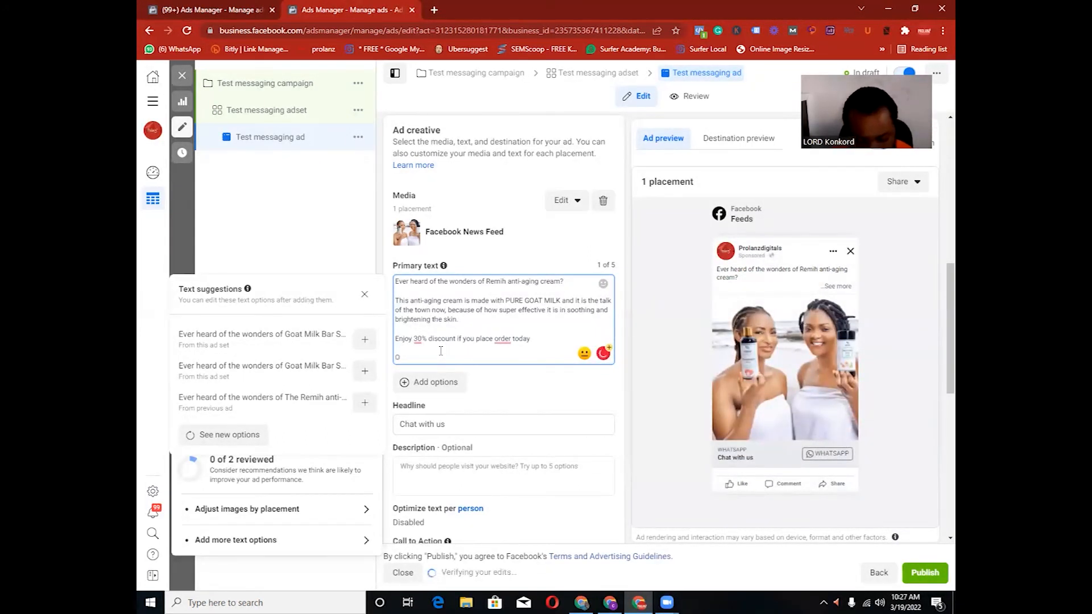
key(BackSpace)
text(N)
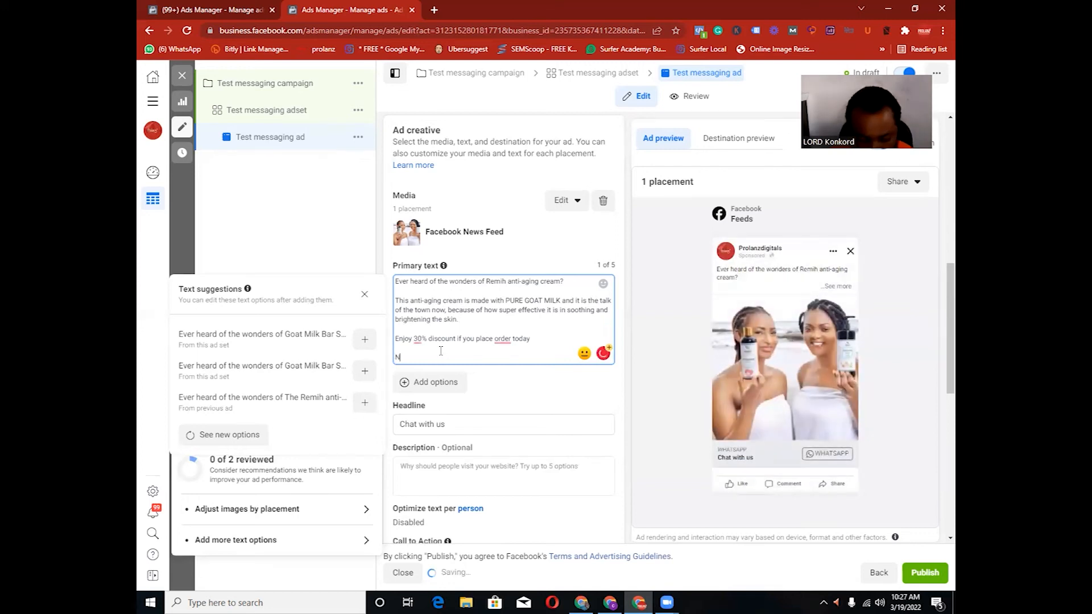
text(ormal price is N)
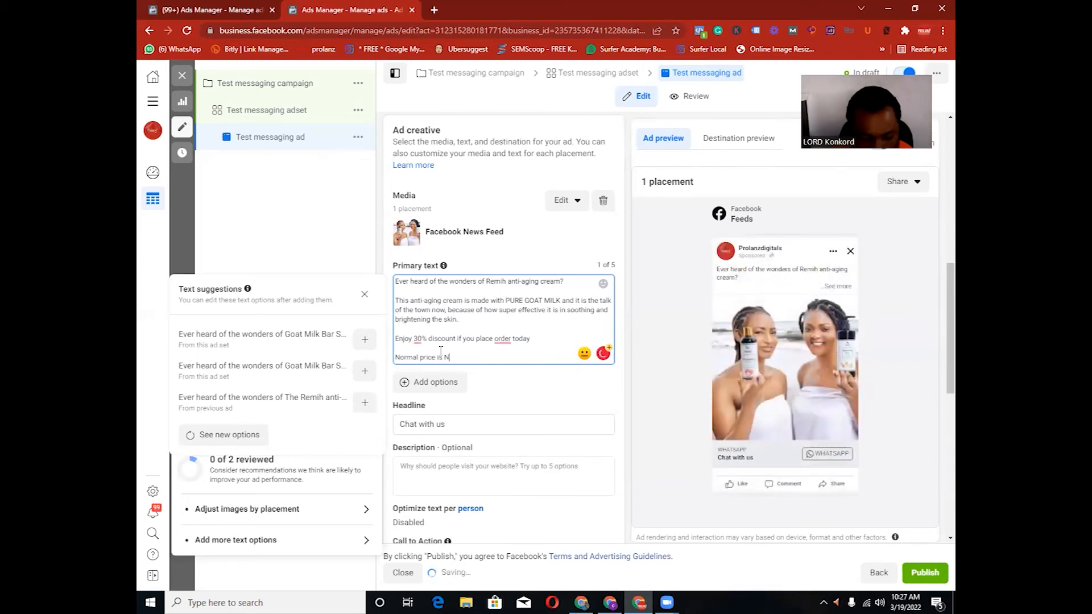
text(15k)
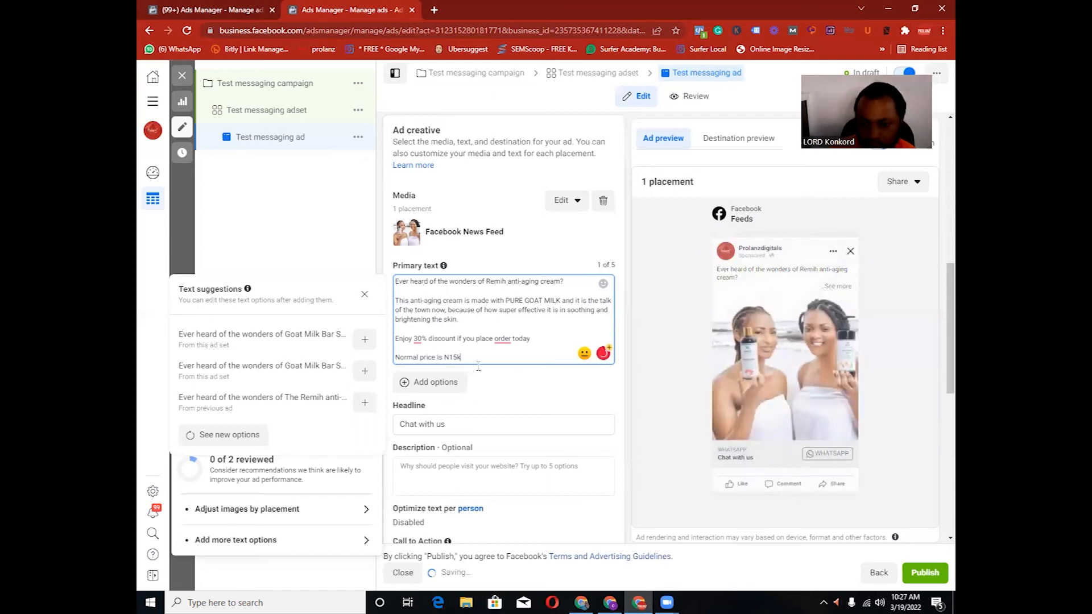
key(Return)
text(Today's price is N10k)
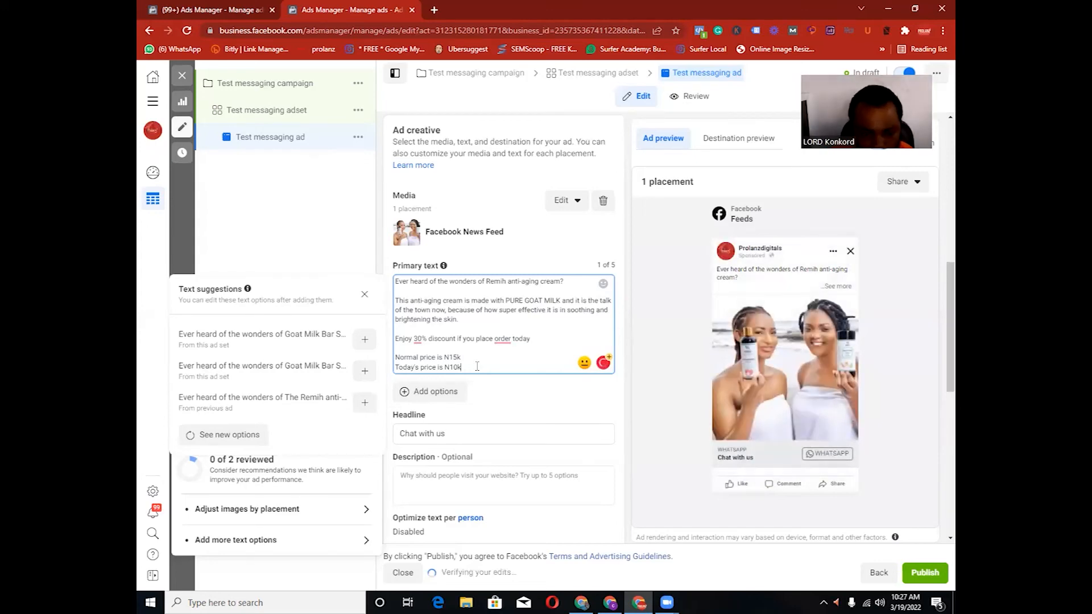
Add "Free delivery, Same day delivery" and a closing line asking people to send a WhatsApp message to the business phone number to place order now.
key(Return)
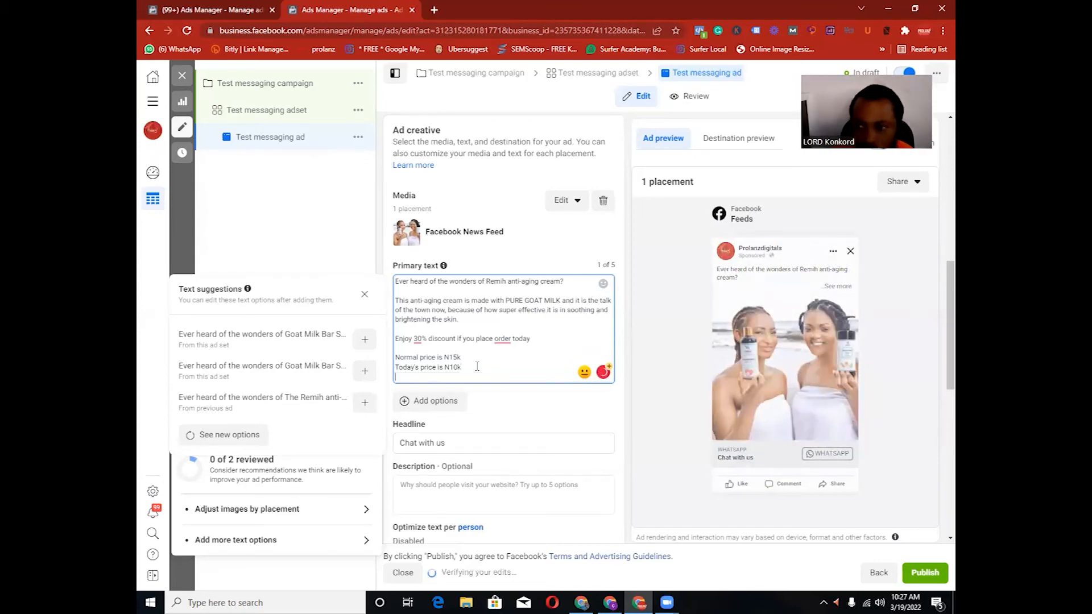
key(Return)
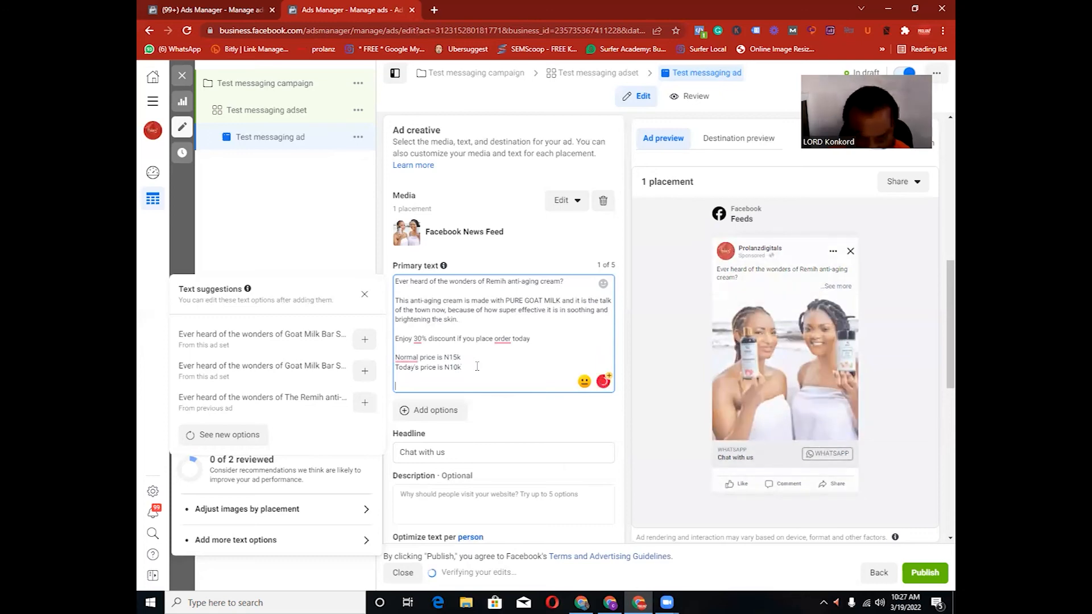
text(Free delivery)
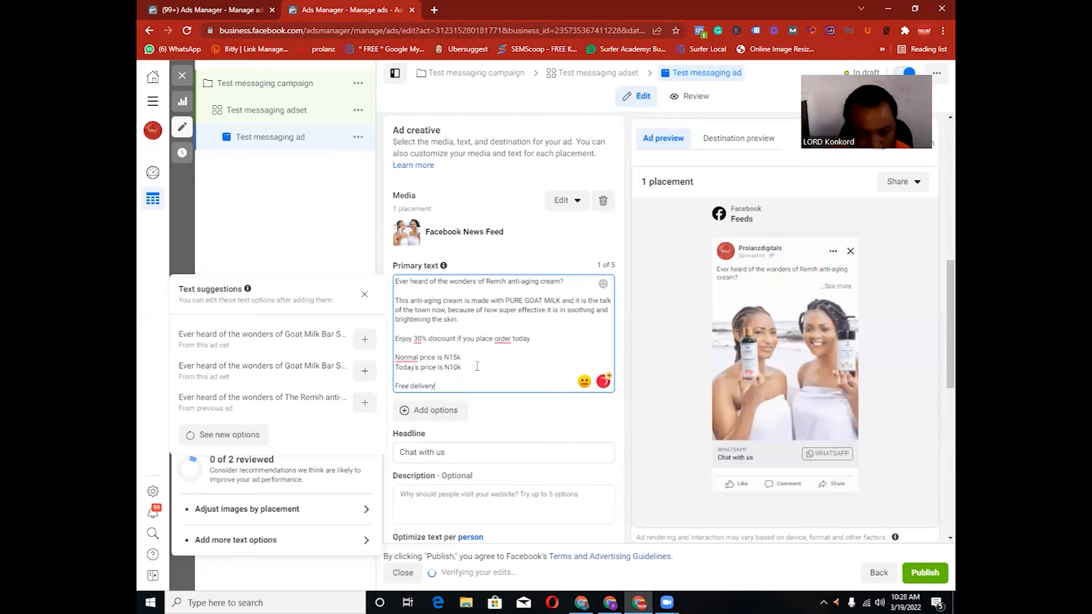
text(, Same day delivery)
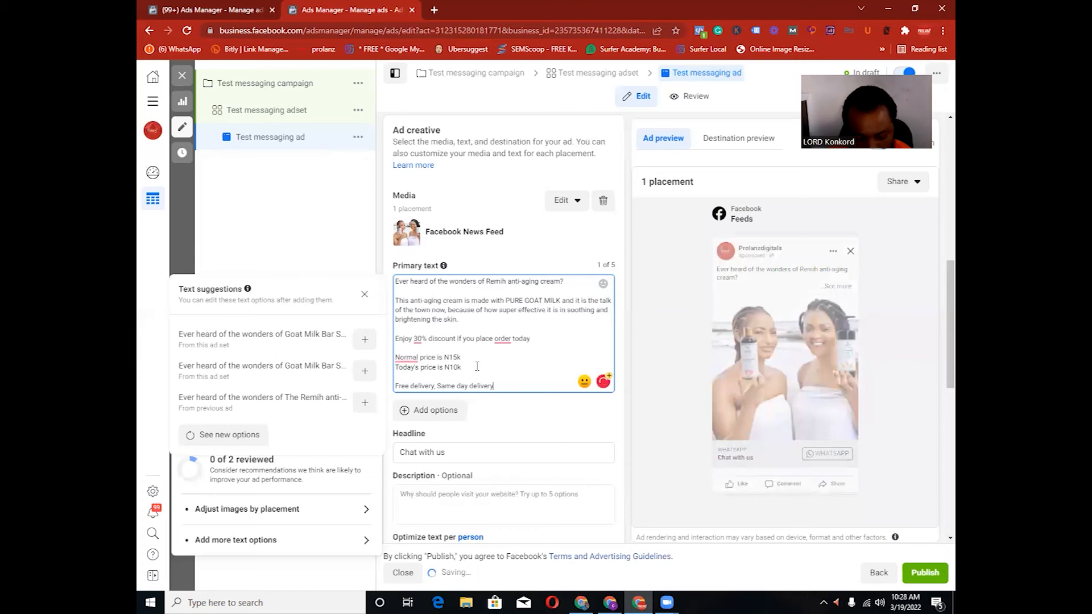
key(ctrl+v)
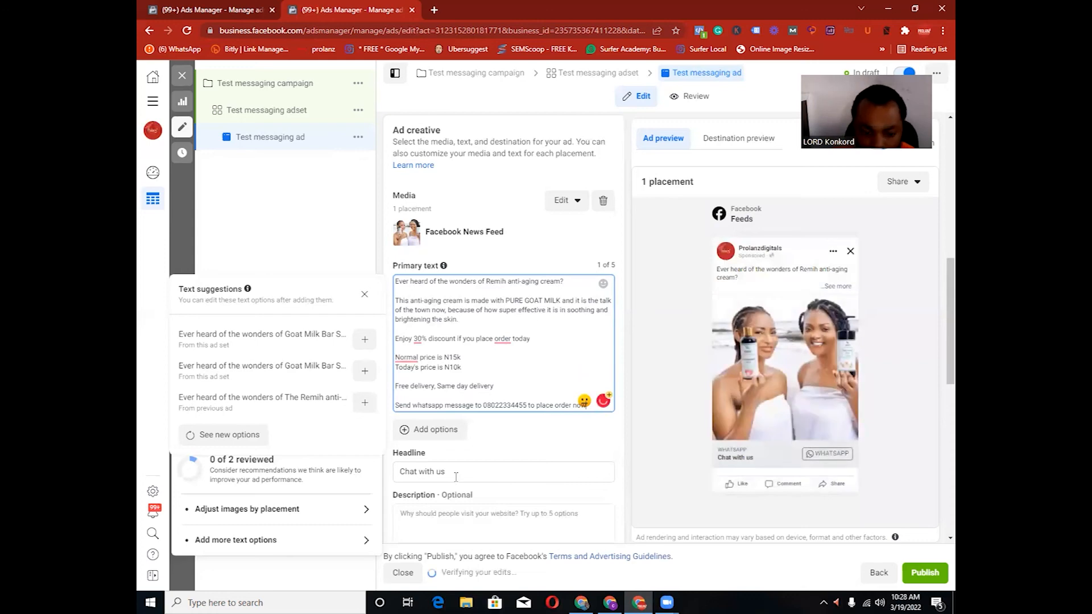
Replace the ad's headline with "Click To Place Order Now!".
scroll(486, 371, down, 2)
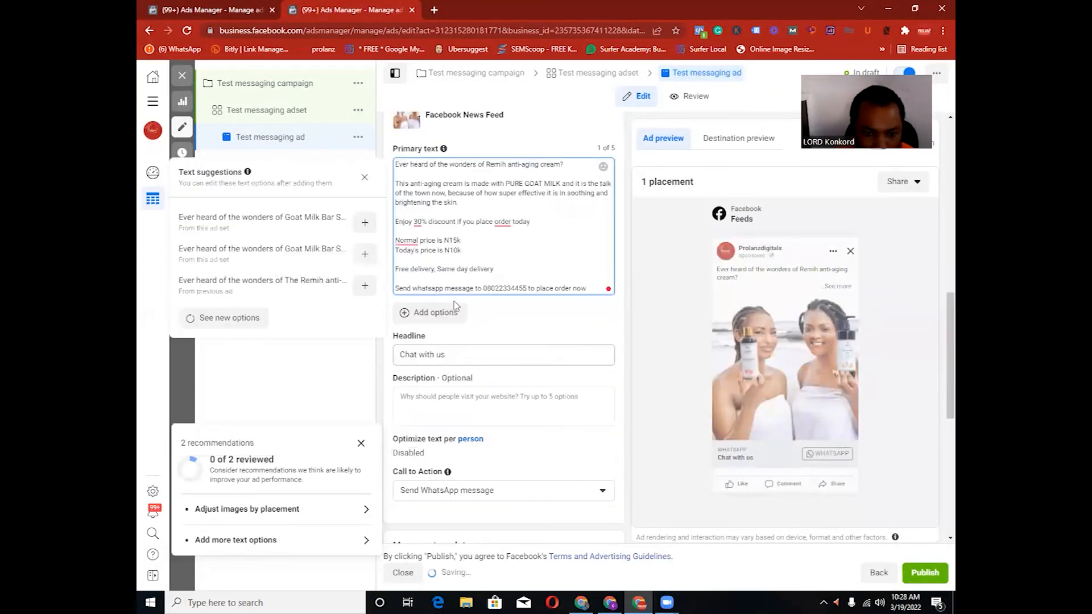
scroll(445, 353, down, 1)
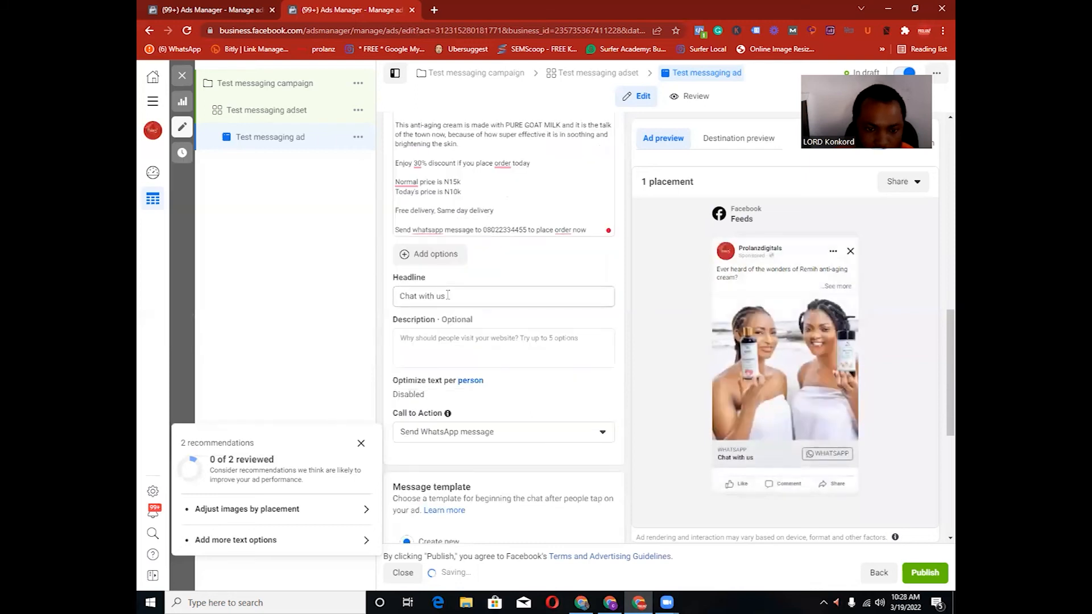
triple_click(448, 295)
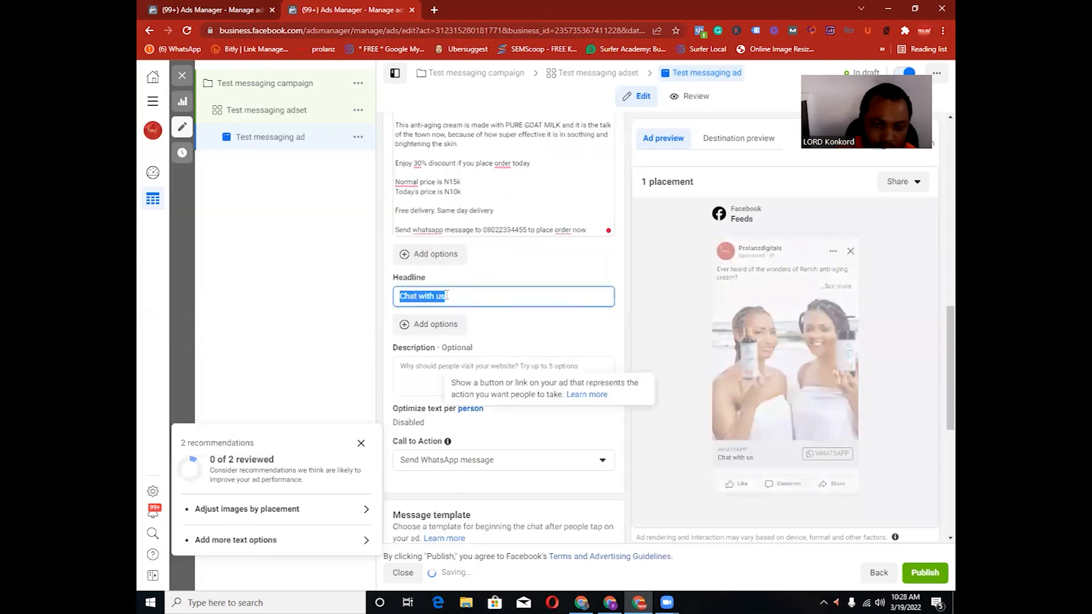
text(P)
key(BackSpace)
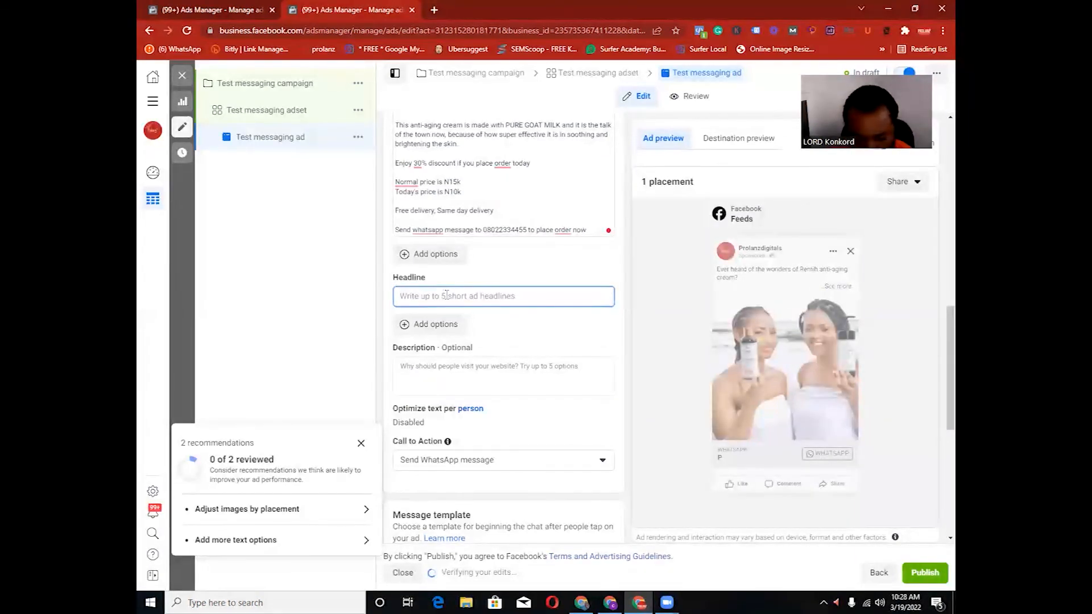
text(Click )
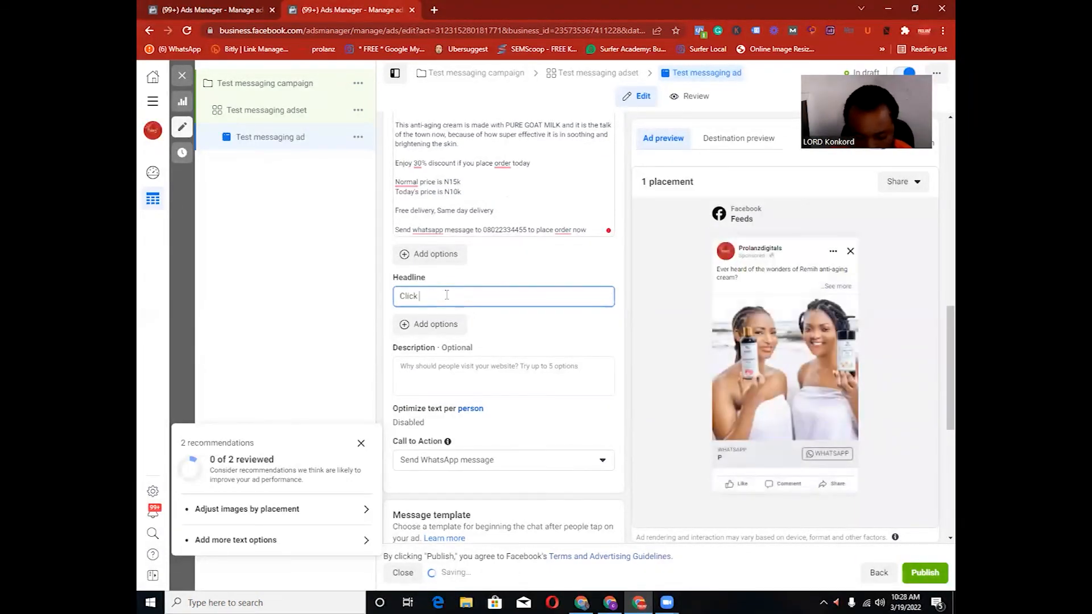
text(To  PL)
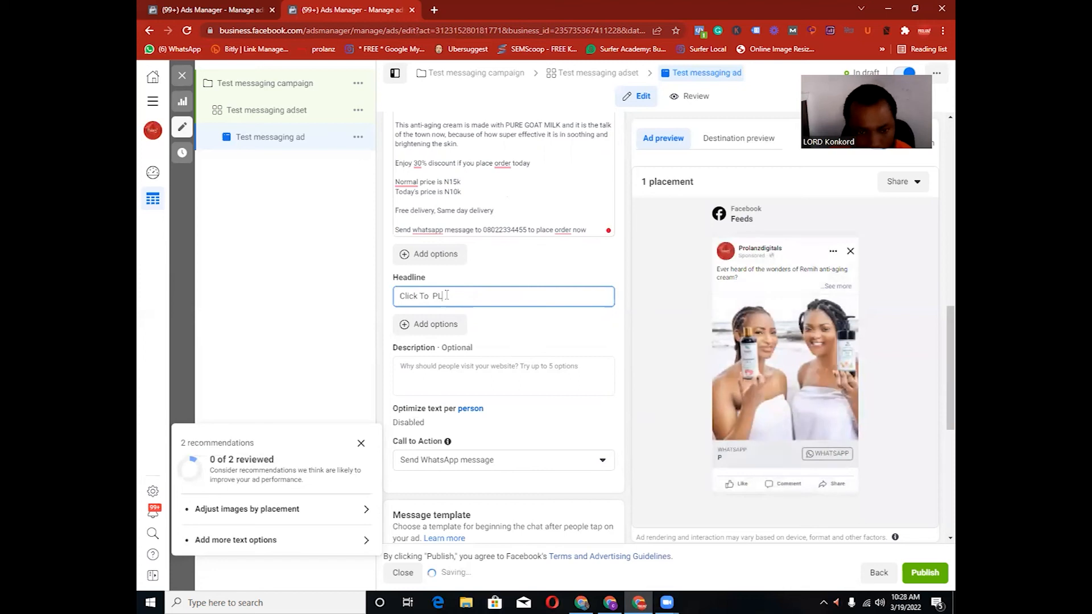
key(BackSpace)
key(BackSpace)
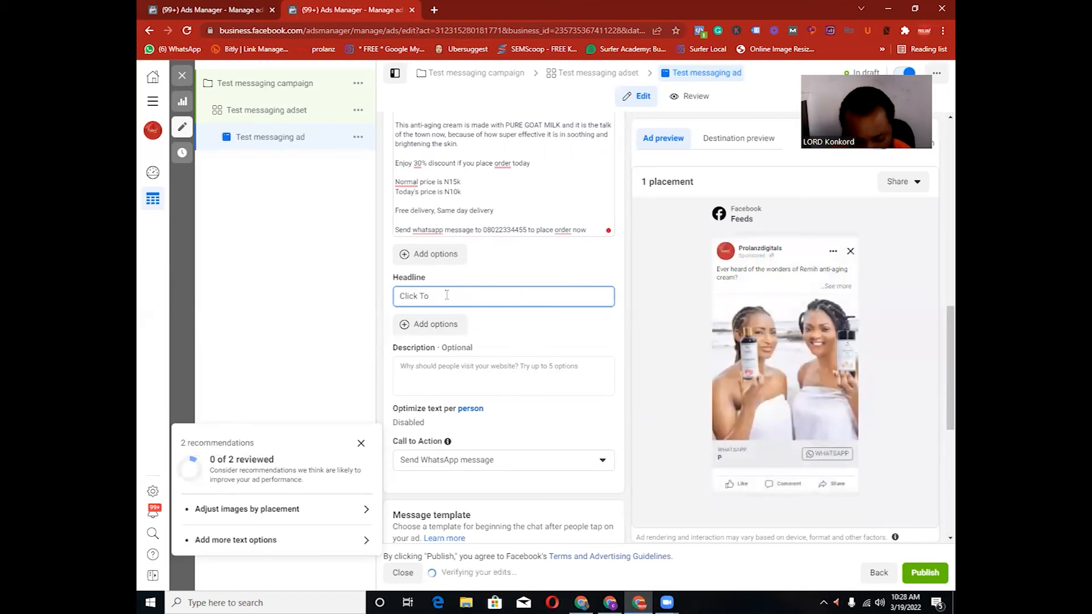
text(Plac)
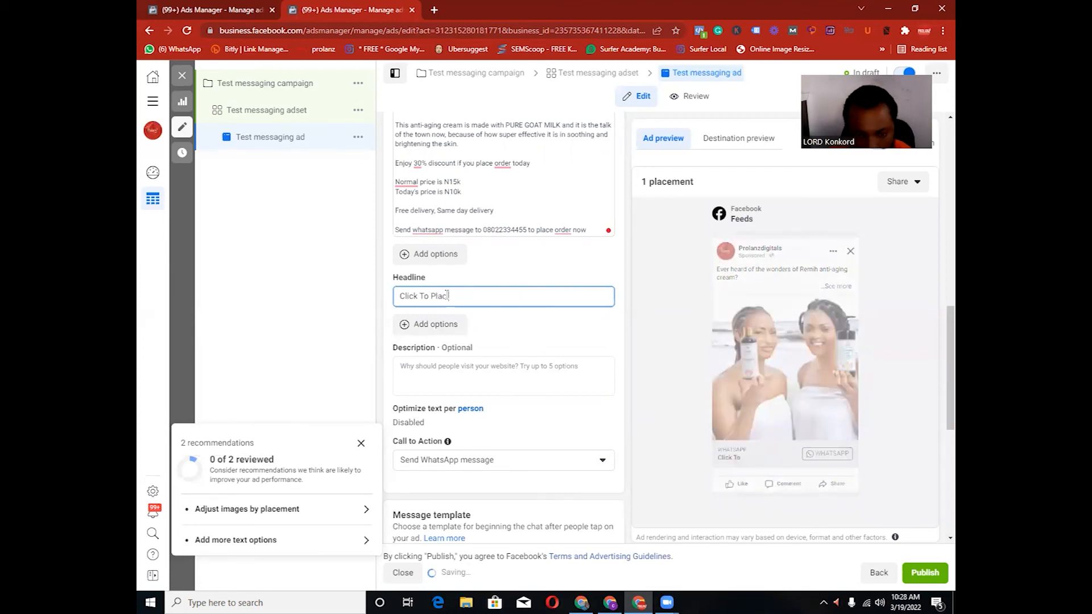
text(e)
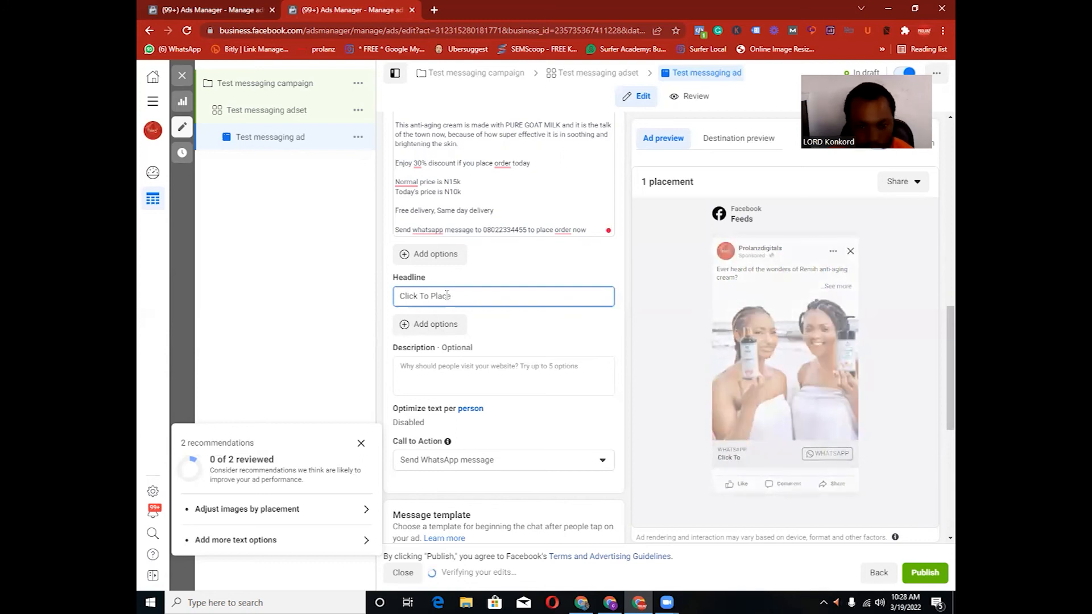
text(Order Now!)
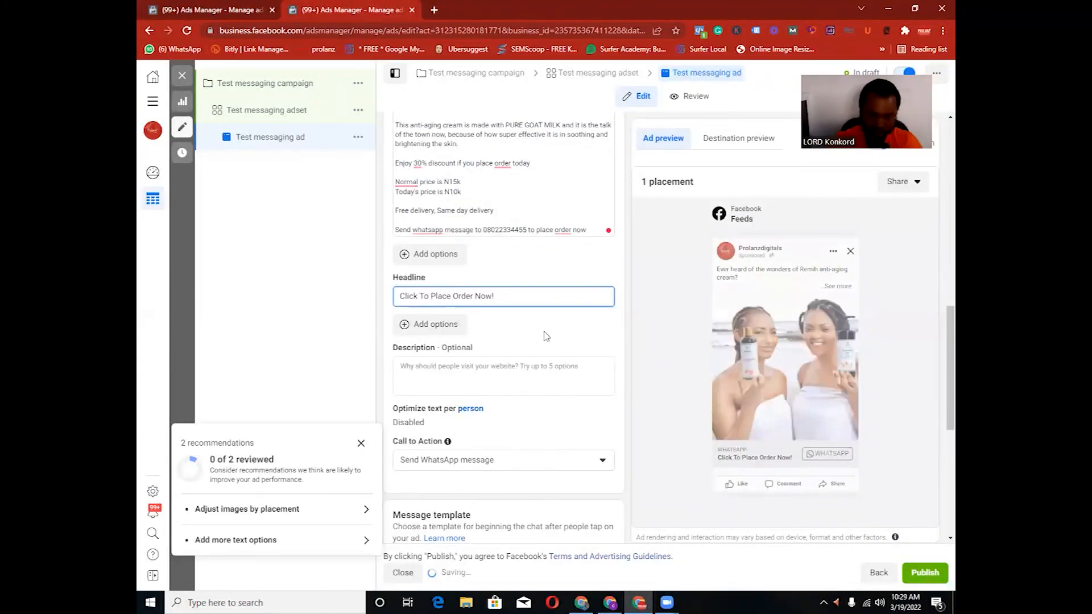
scroll(485, 410, down, 3)
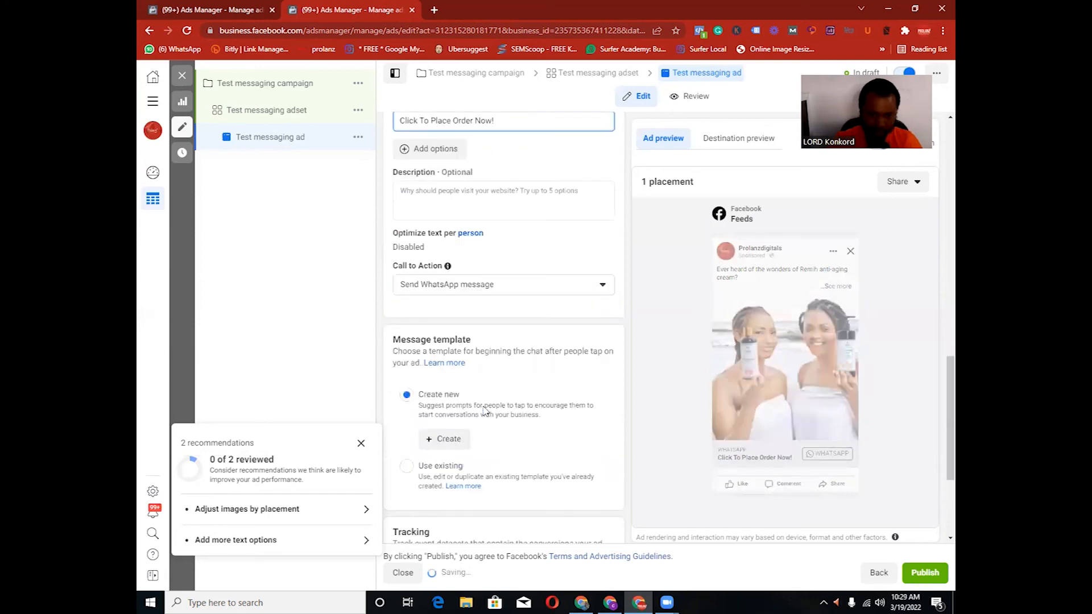
Create a new message template with the greeting "Hi! Welcome. Are you interested in placing an ordr for the Remih anti-aging cream?".
scroll(421, 215, down, 3)
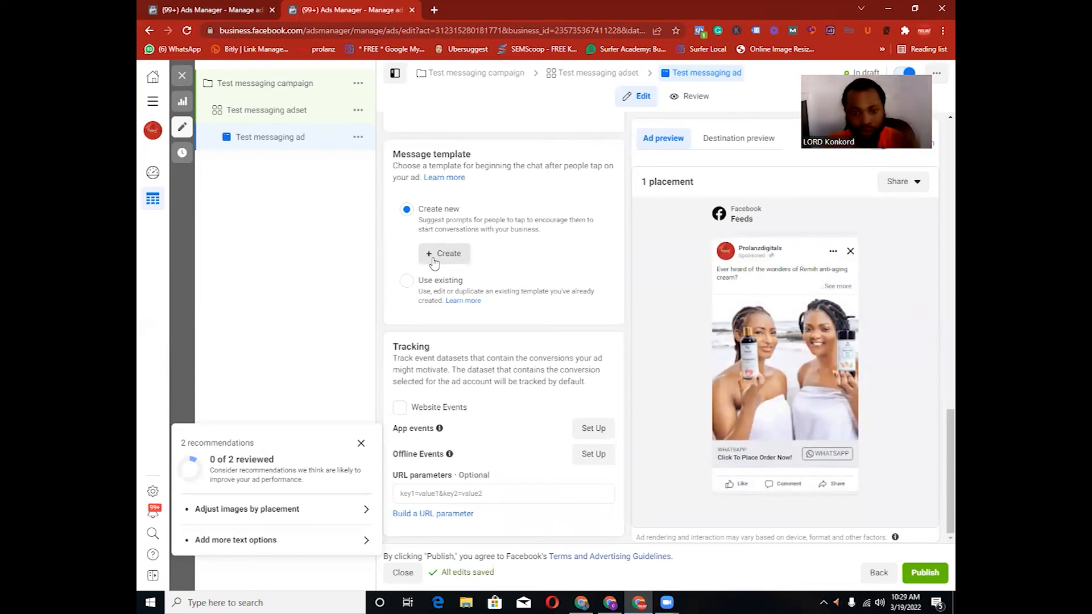
click(434, 262)
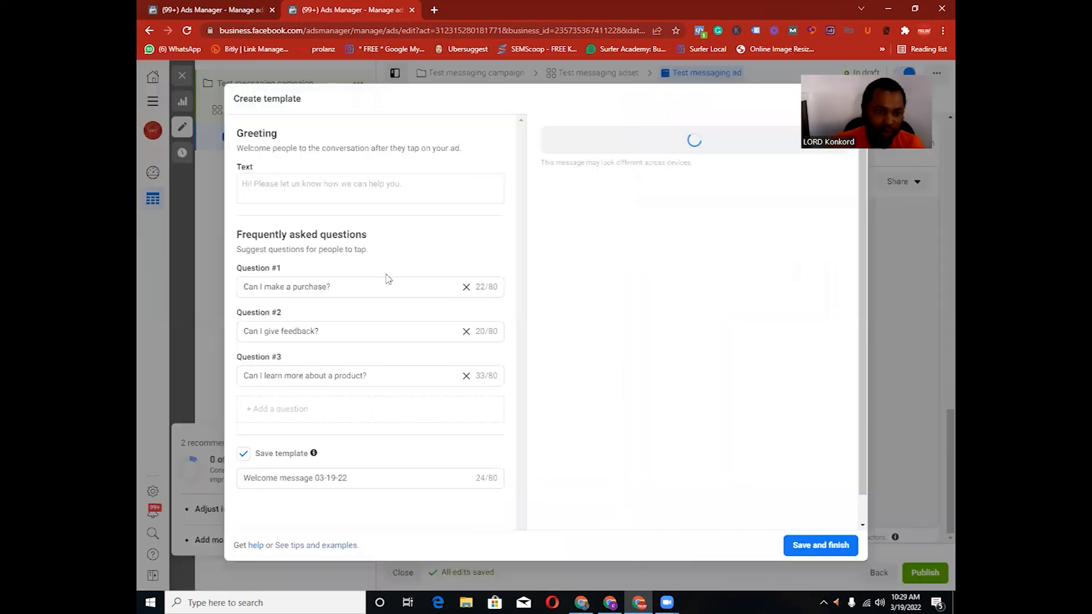
triple_click(409, 181)
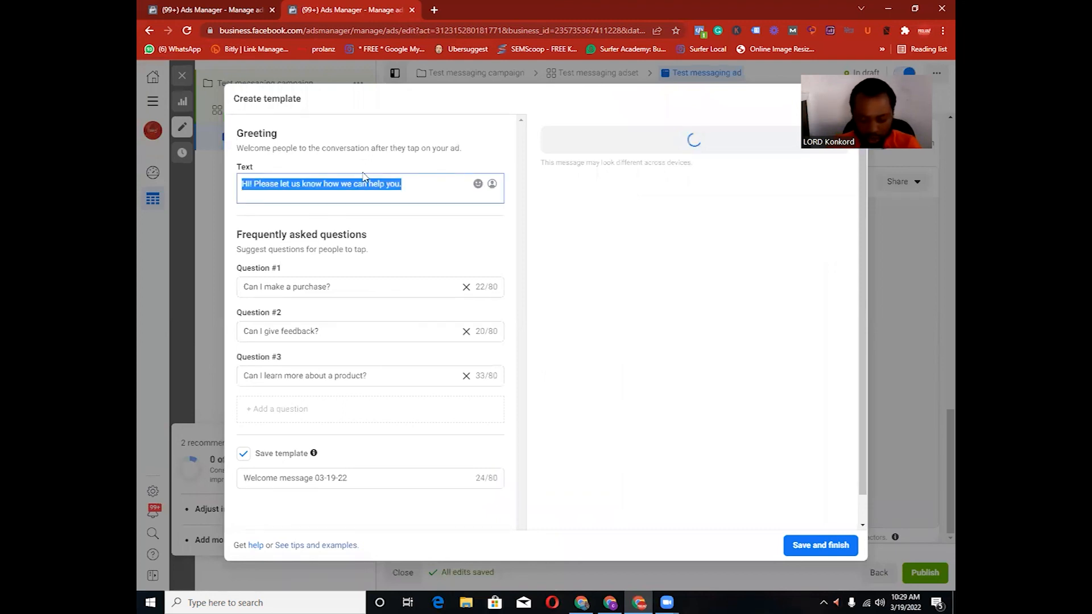
text(Hi!)
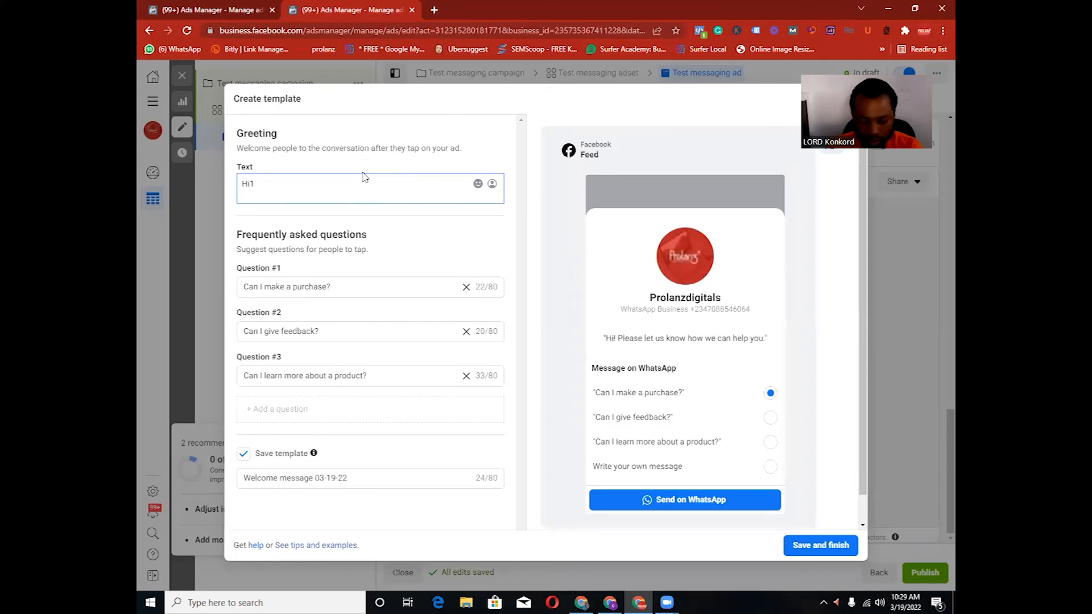
text( Welcome.)
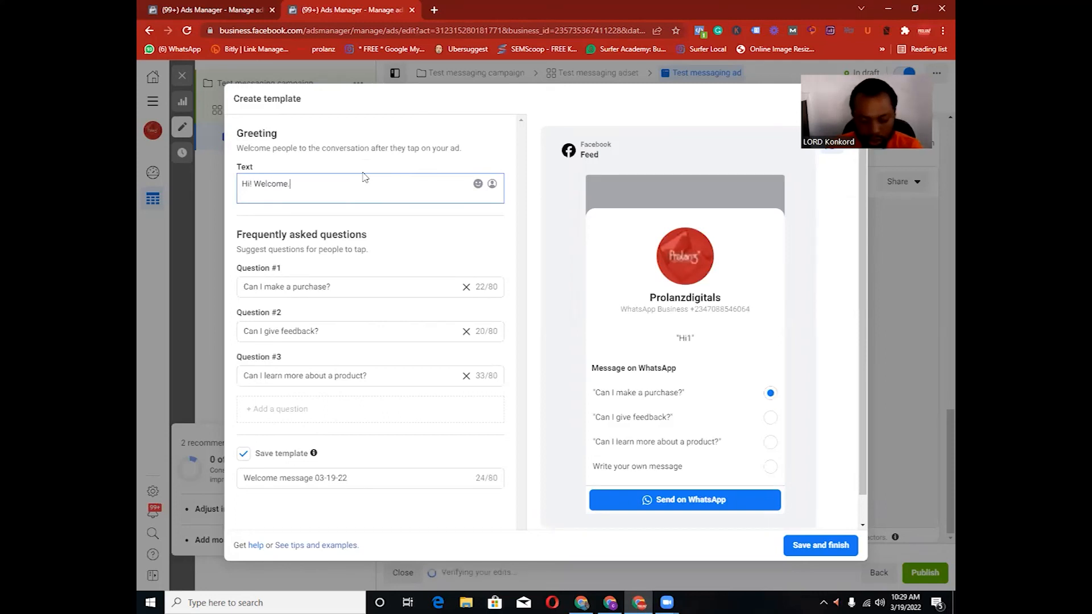
text( Are you interested in plac)
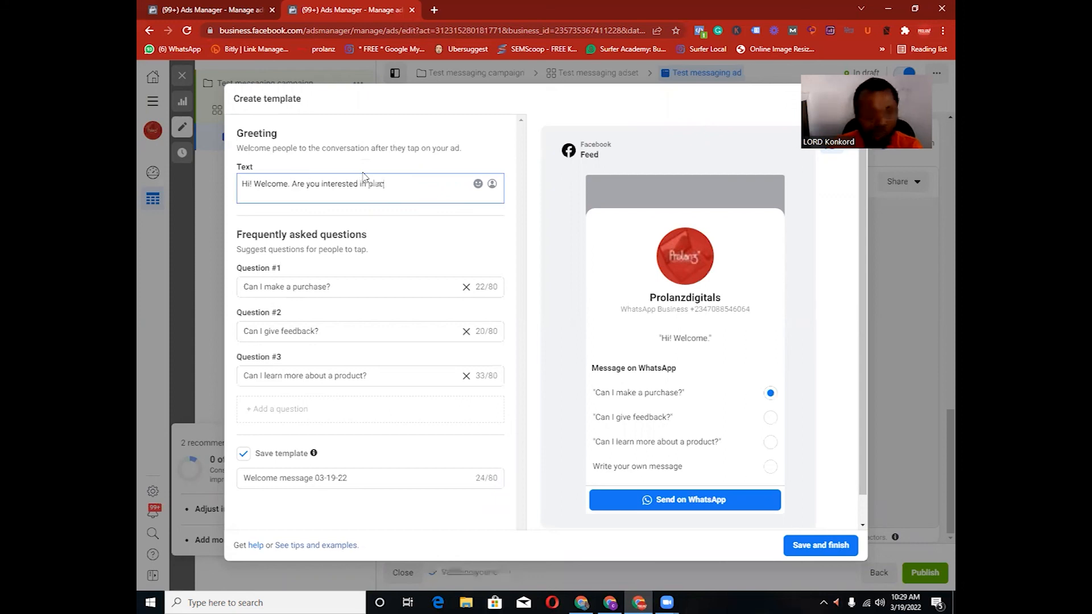
text(ing an ordr for the)
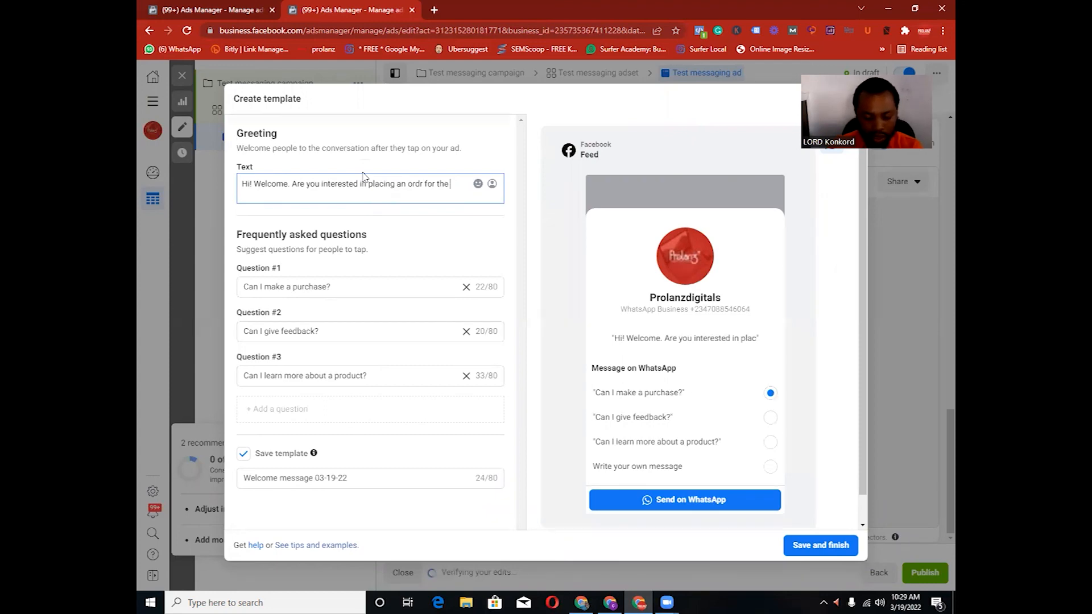
text(Remih anti-aging cream?)
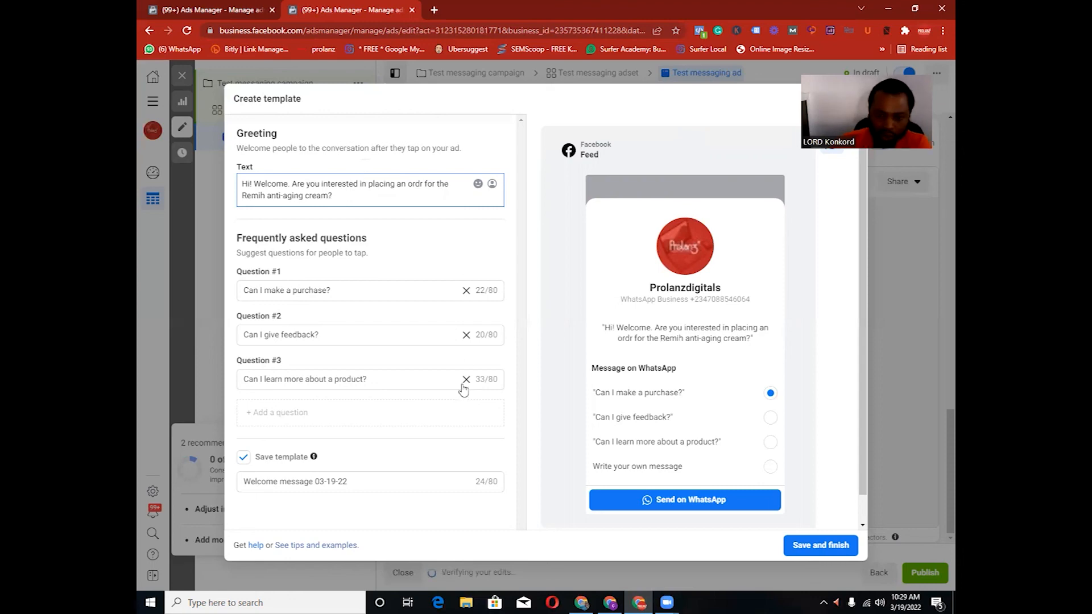
Remove all the suggested frequently asked questions from the message template, then save and finish the template.
click(466, 336)
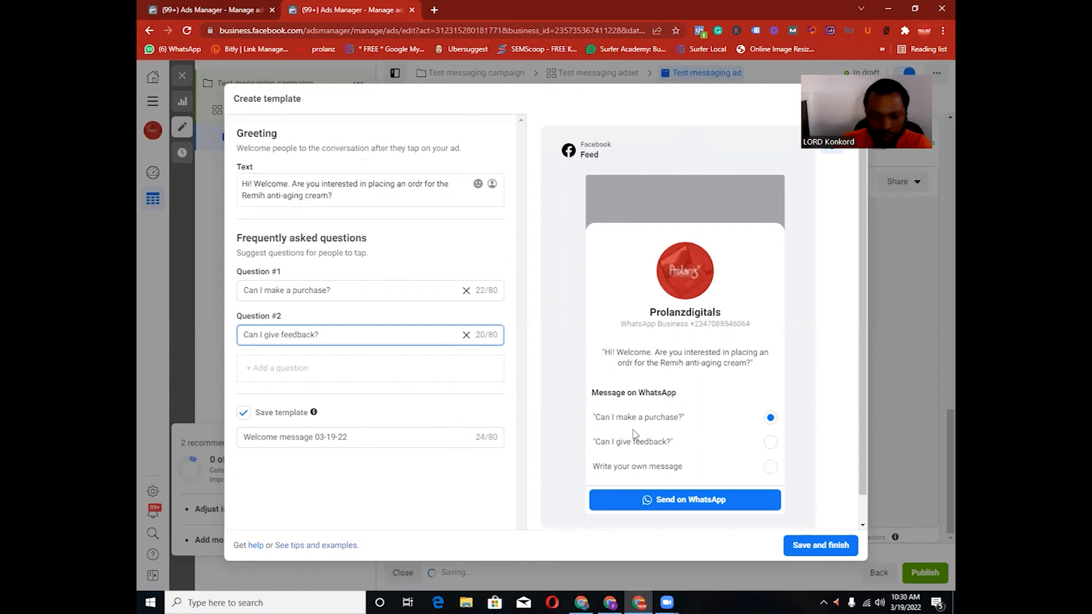
click(826, 550)
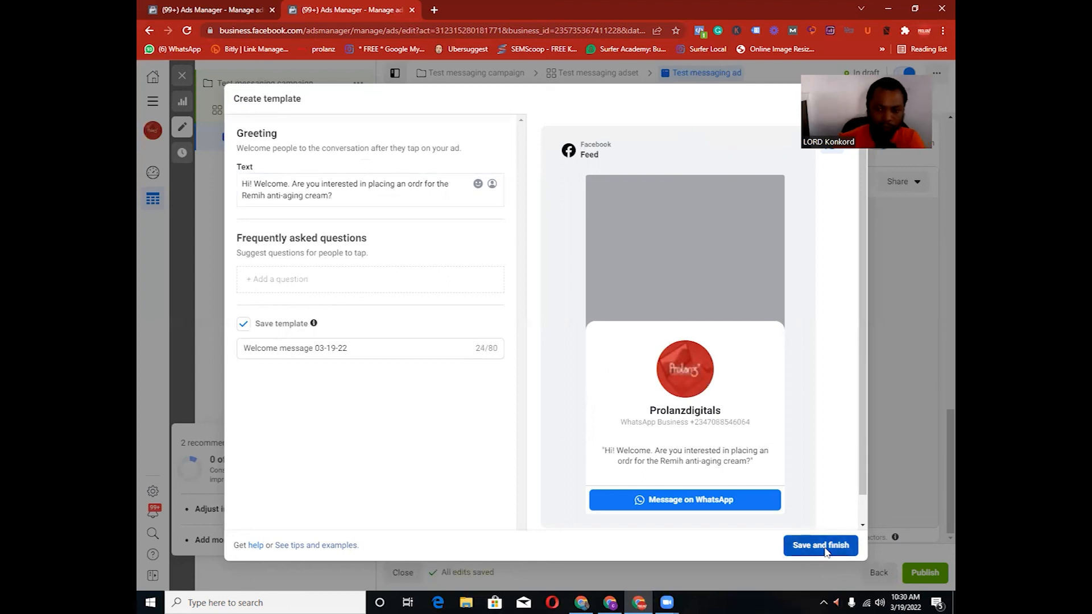
click(822, 546)
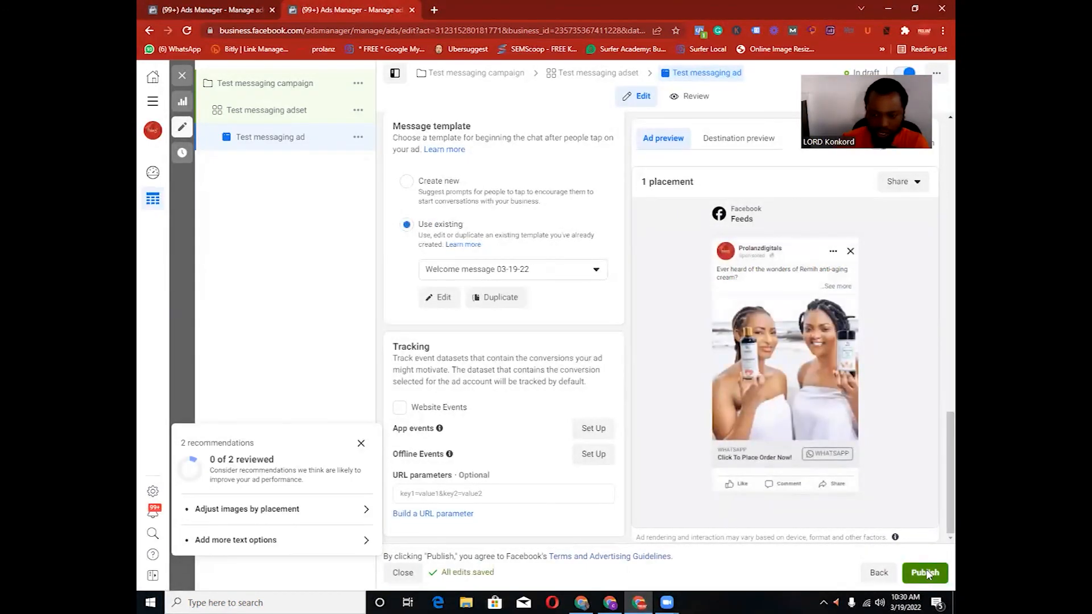
Publish the test messaging campaign with its ad set and ad, and return to the campaigns list.
click(926, 572)
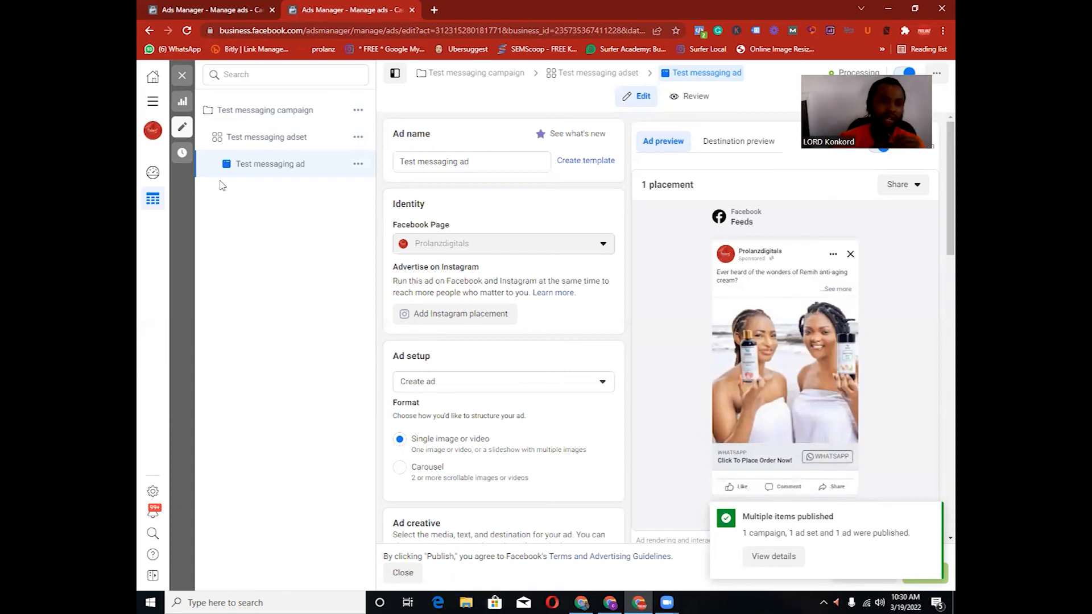
click(184, 76)
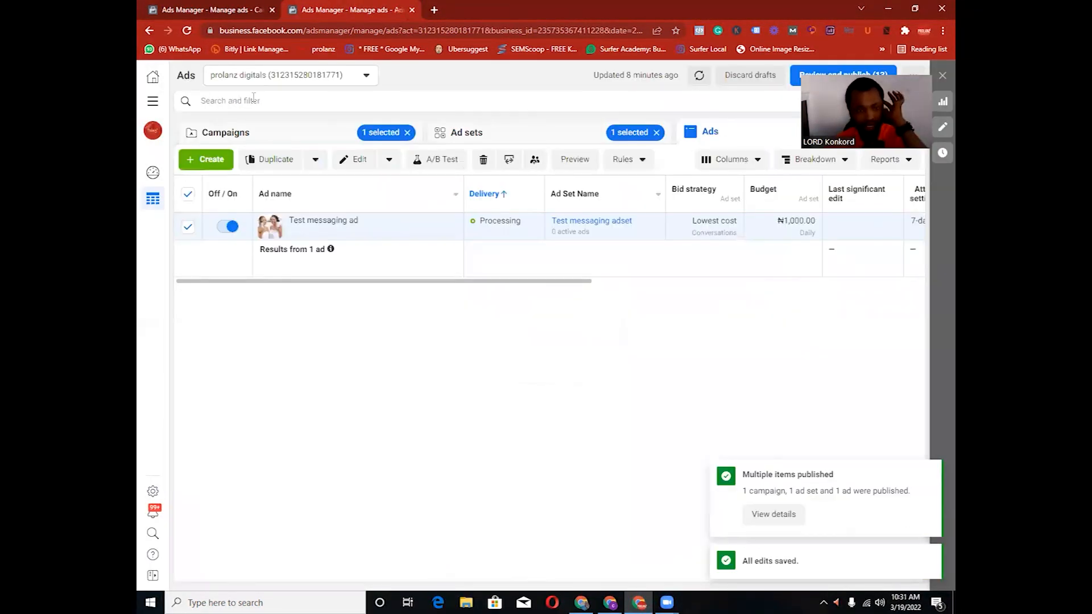
click(287, 144)
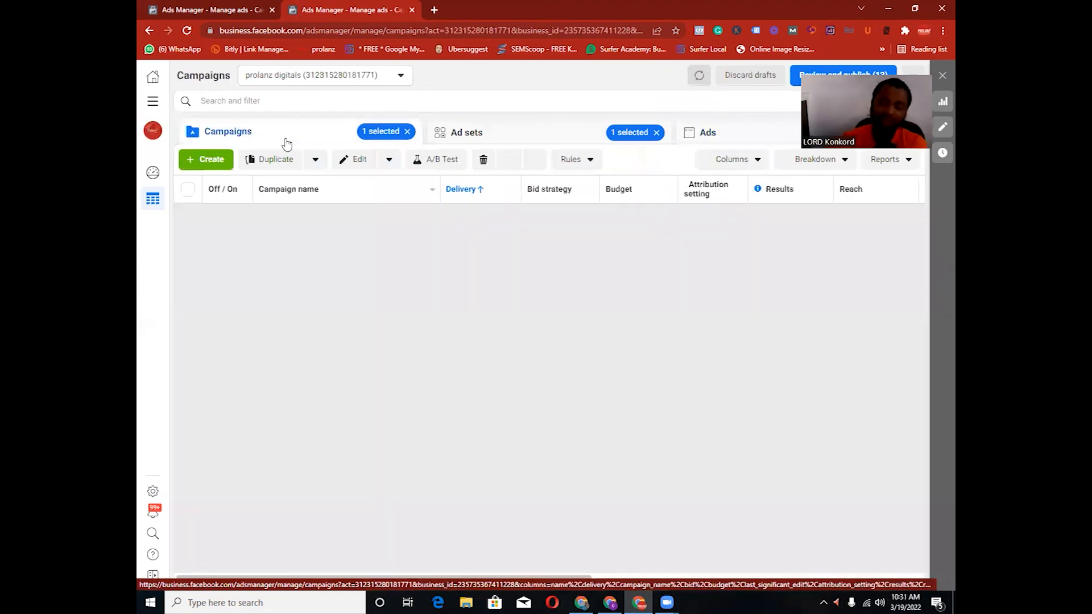